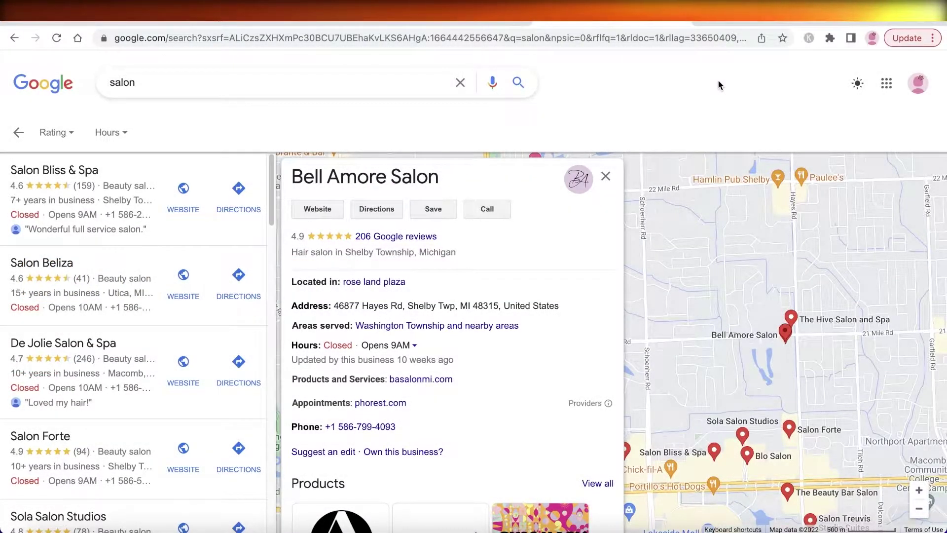
Step: Close the Bell Amore Salon details panel and zoom the salon map out
click(605, 176)
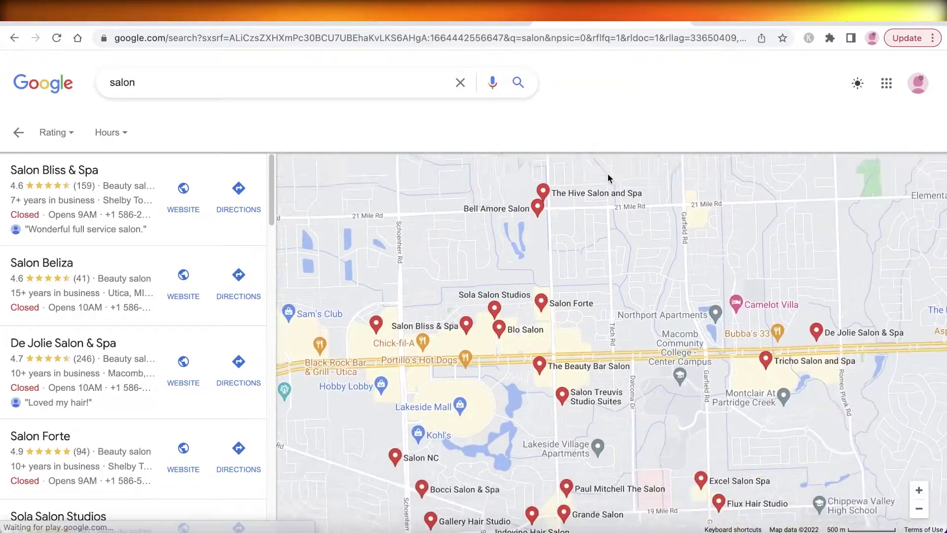
scroll(638, 229, down, 2)
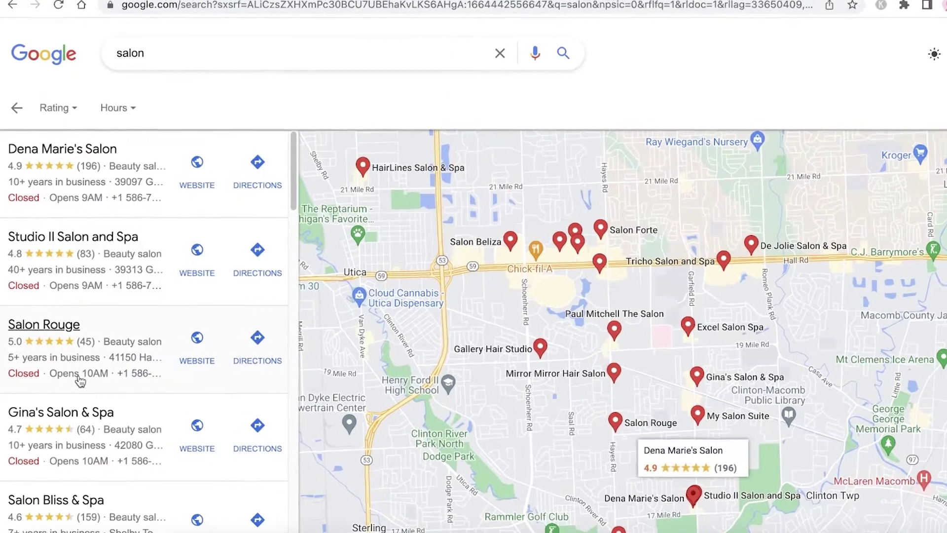
Step: Return to the main salon results and open the full list of local salons
click(17, 107)
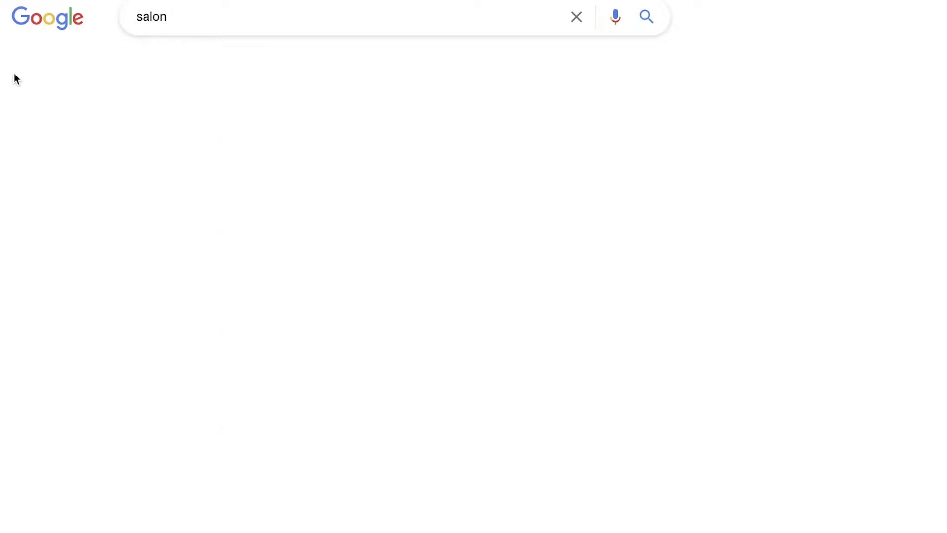
scroll(261, 156, down, 4)
scroll(190, 148, up, 4)
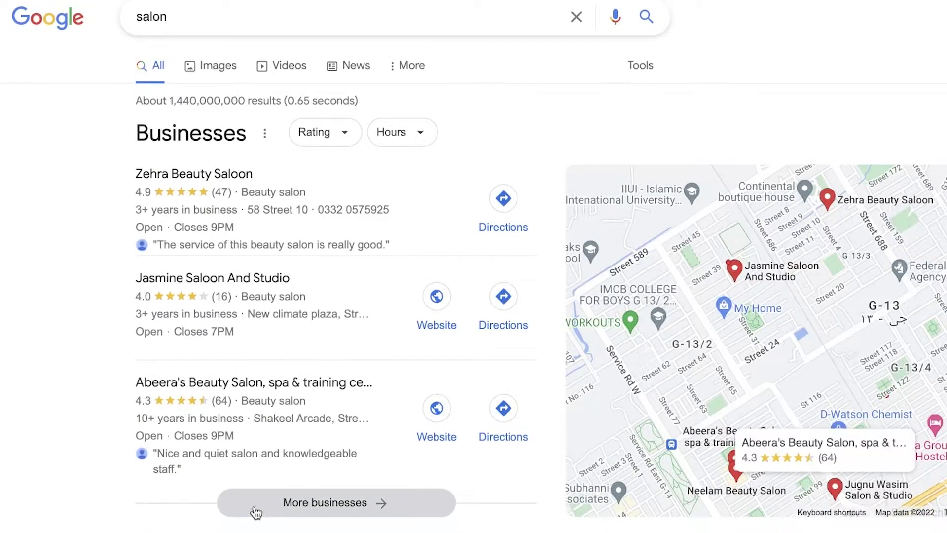
click(275, 508)
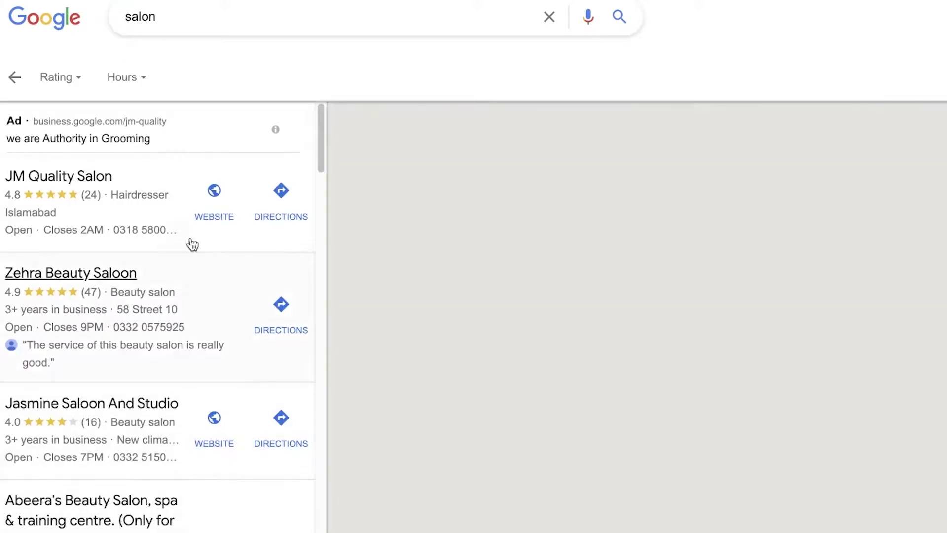
scroll(193, 245, down, 10)
scroll(592, 185, down, 5)
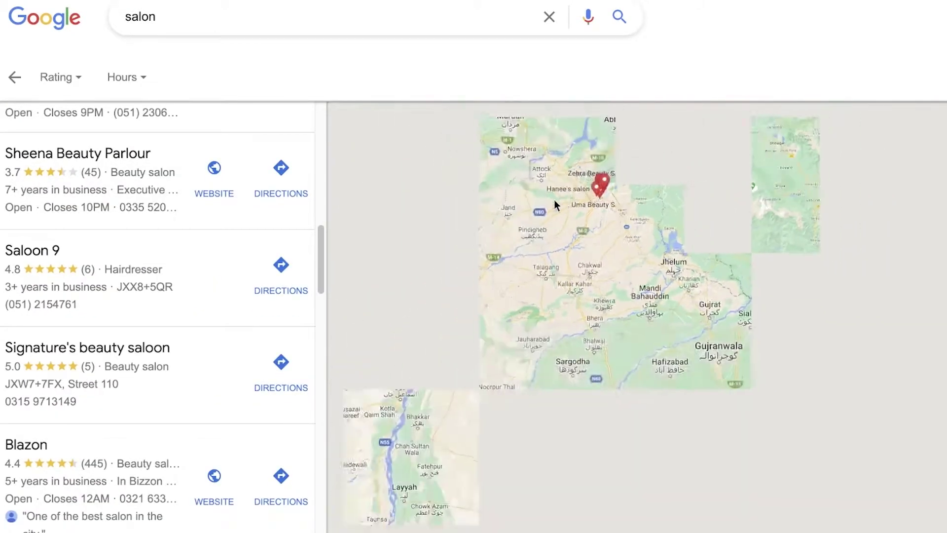
scroll(554, 199, down, 3)
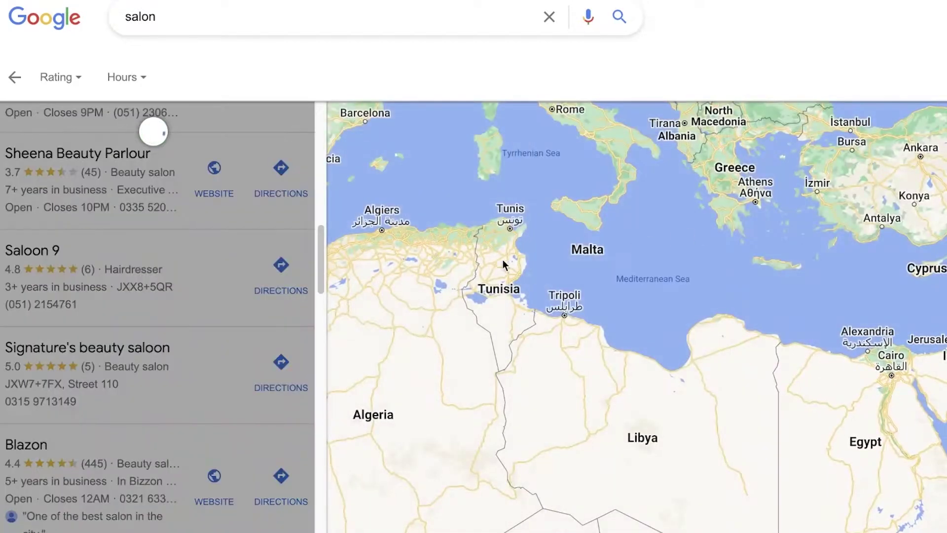
Step: Pan the map from Tunisia across the Atlantic and zoom into Tulsa, Oklahoma
drag(501, 259, 661, 416)
drag(469, 374, 665, 371)
drag(582, 266, 824, 311)
drag(670, 318, 831, 307)
scroll(831, 307, down, 2)
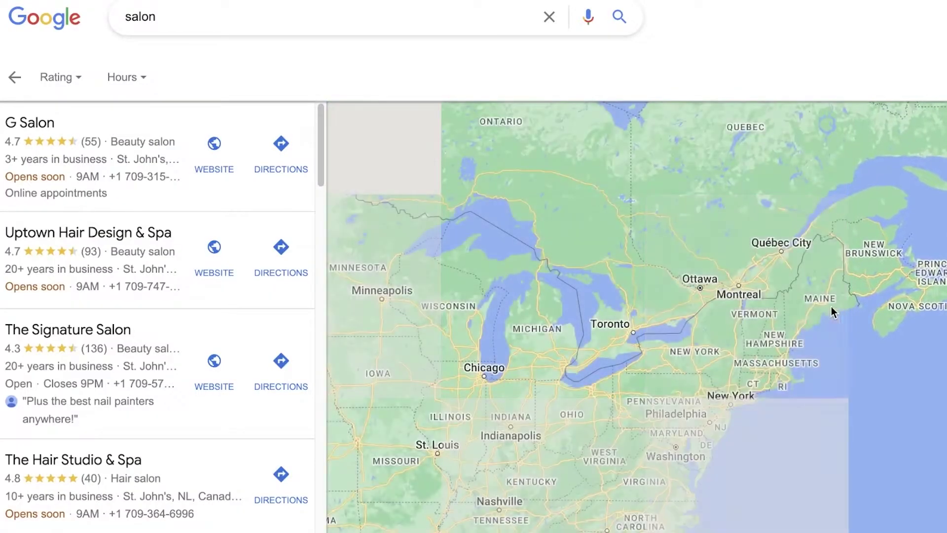
drag(484, 399, 709, 275)
scroll(588, 317, up, 2)
drag(588, 317, 944, 208)
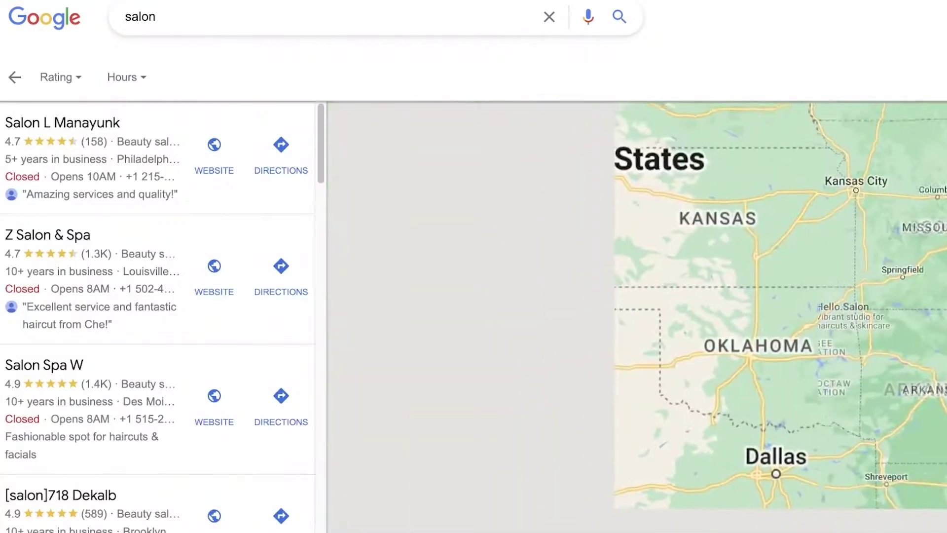
scroll(758, 207, up, 2)
scroll(856, 363, up, 3)
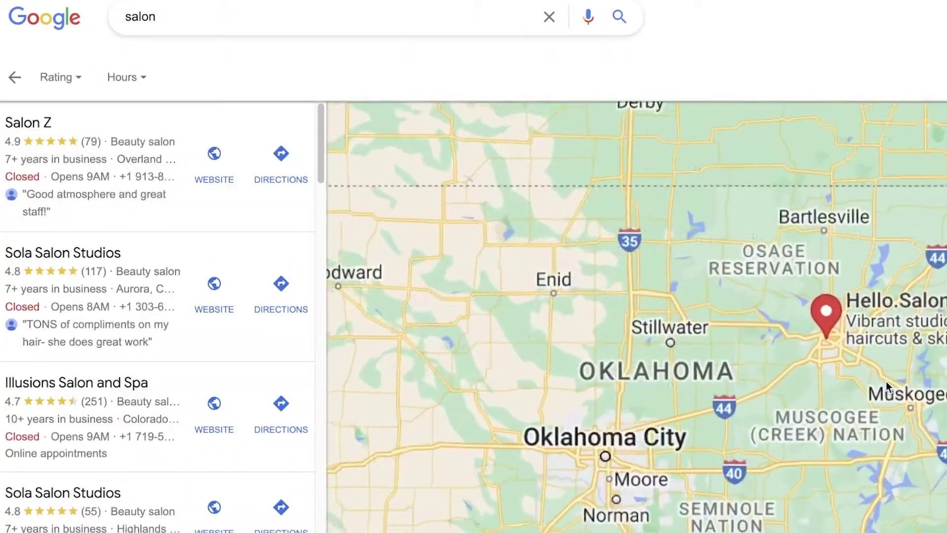
scroll(858, 341, up, 3)
scroll(740, 296, up, 1)
mouse_move(756, 210)
mouse_down()
mouse_move(759, 318)
mouse_move(727, 218)
mouse_move(742, 218)
mouse_up()
Step: Zoom the map to 200 m on the W Houston St salons around Elon Salon and Split Endz
scroll(766, 316, up, 2)
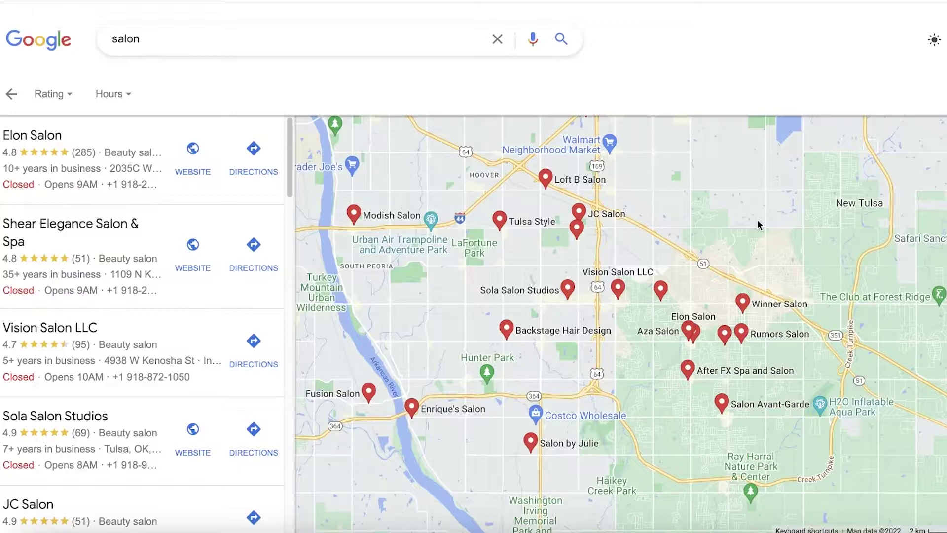
scroll(759, 225, up, 2)
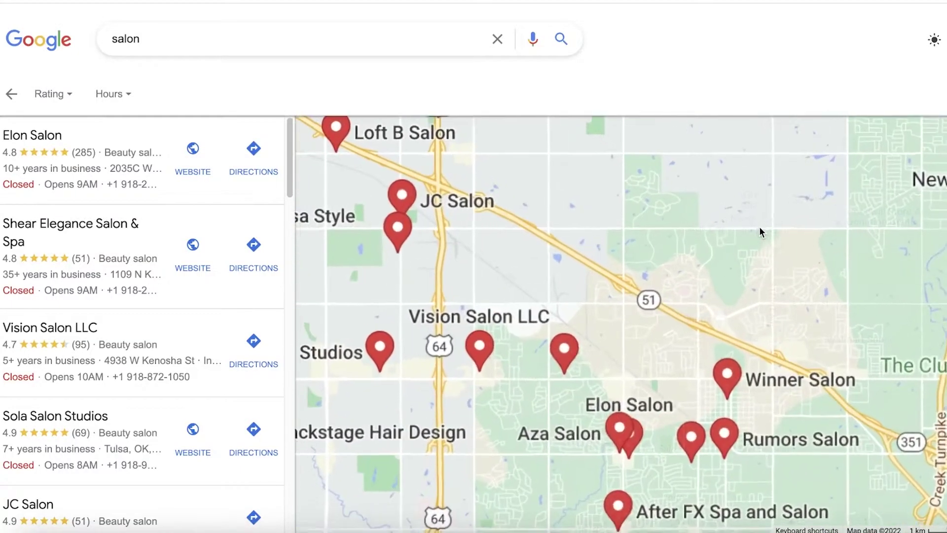
drag(495, 319, 629, 220)
scroll(777, 380, up, 2)
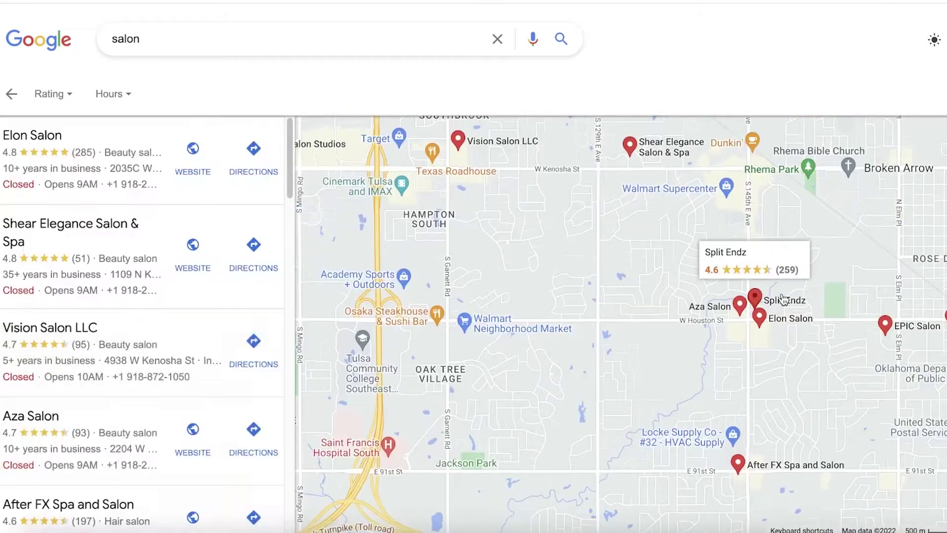
scroll(745, 323, up, 3)
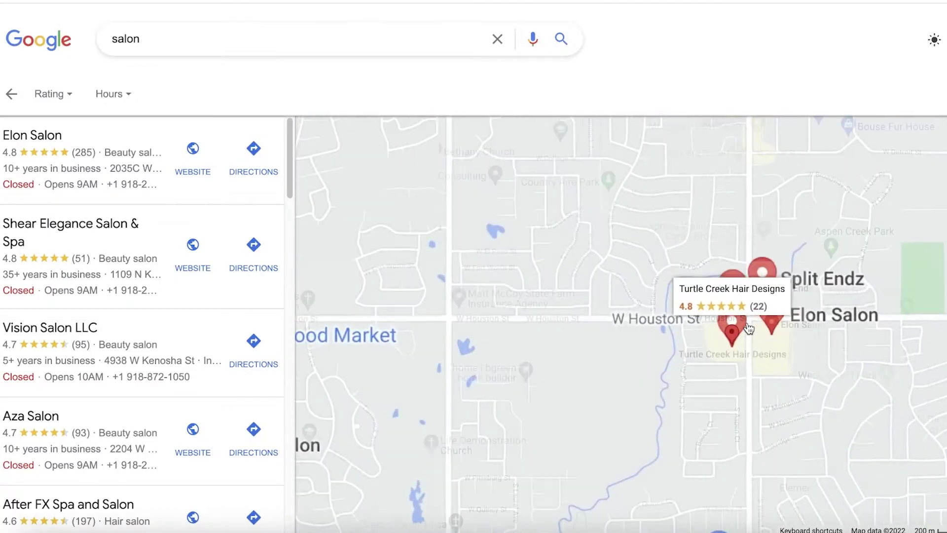
Step: Check Elon Salon's details, then open Slater Beauty's card (OakWood Plaza, 5.0 from 3 reviews)
click(741, 343)
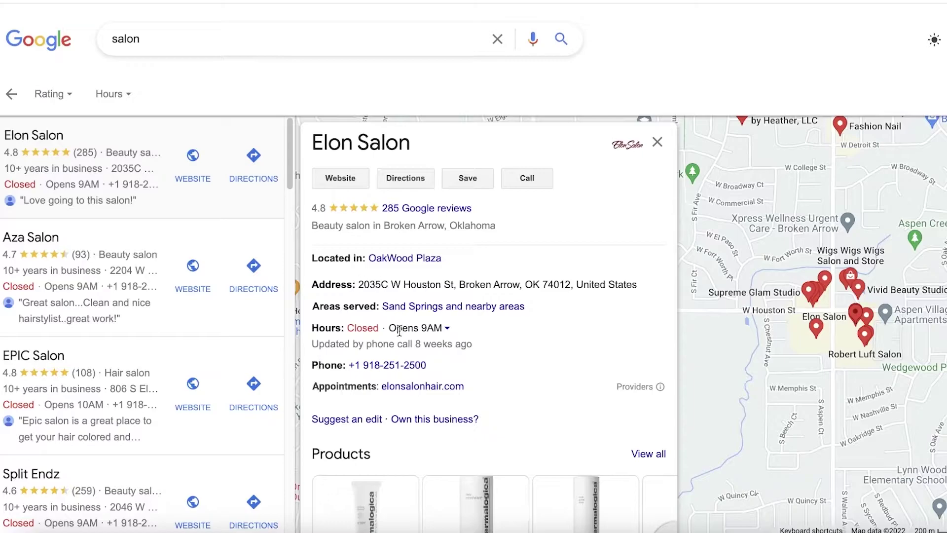
click(660, 142)
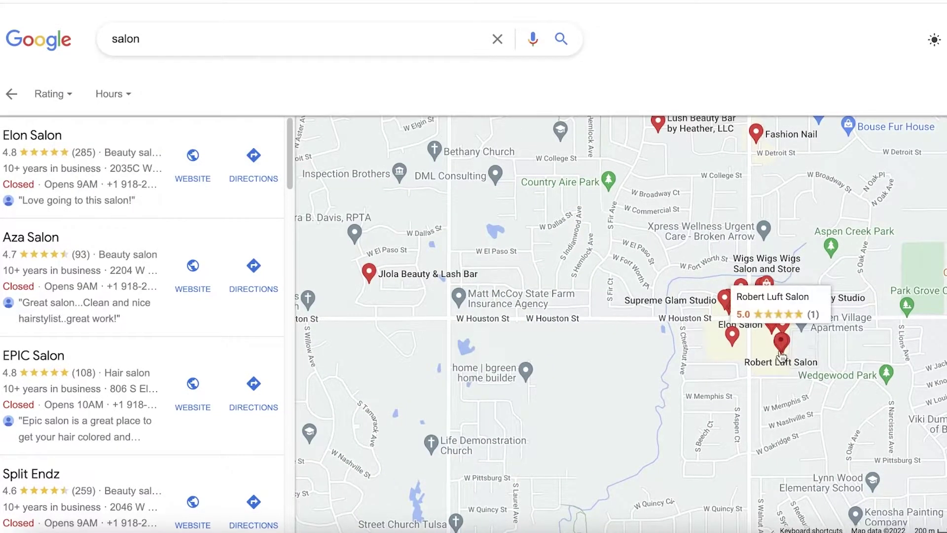
scroll(782, 340, up, 2)
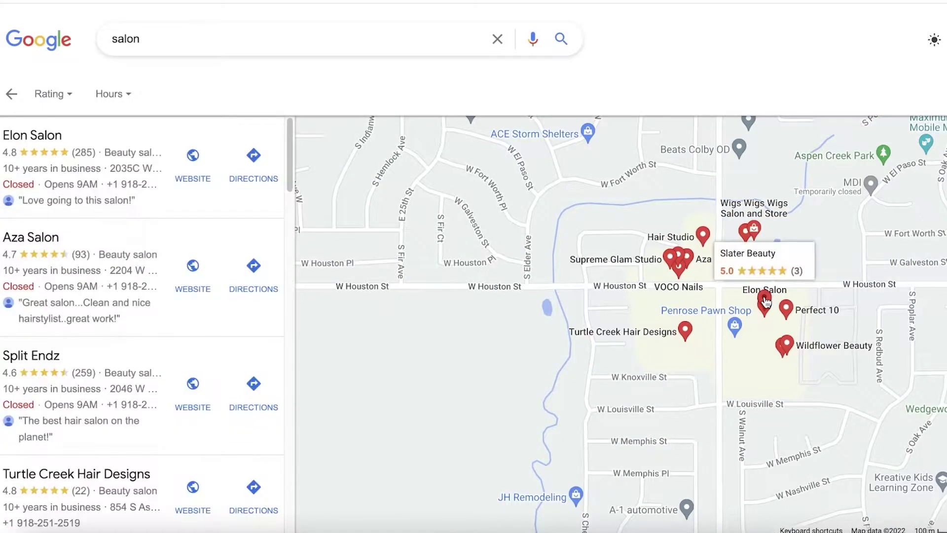
click(765, 305)
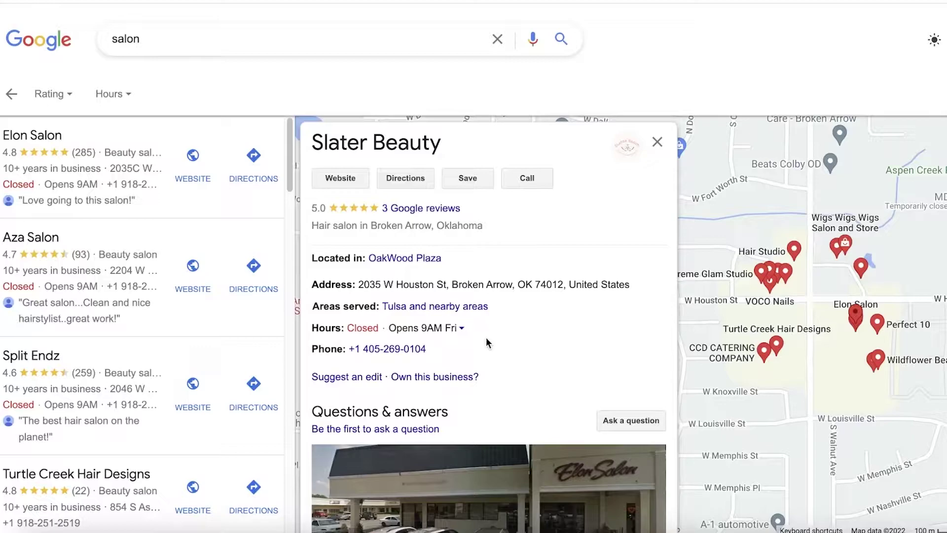
Step: Close Slater Beauty's card and centre the map on Berkshire Salon + Day Spa near W 85th Pl
click(656, 144)
scroll(659, 194, down, 2)
scroll(659, 194, down, 2)
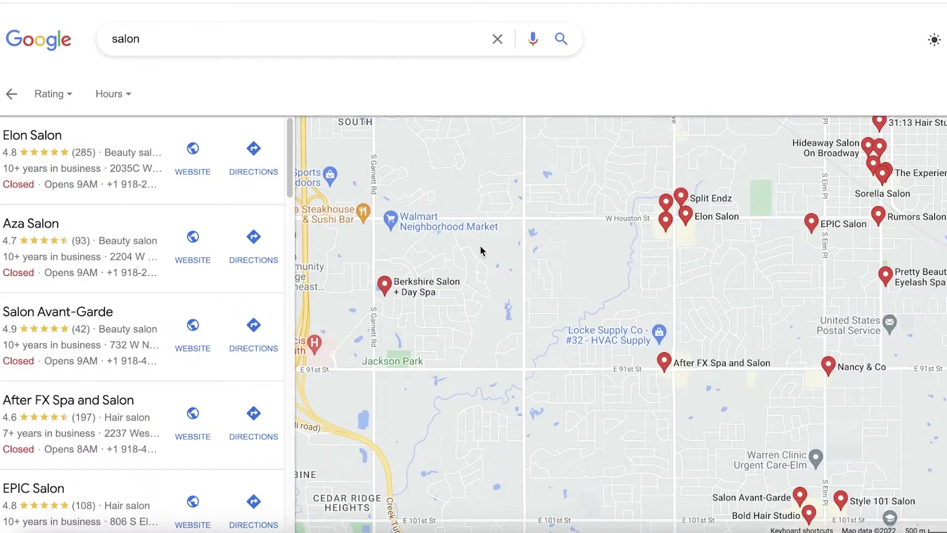
drag(484, 253, 714, 239)
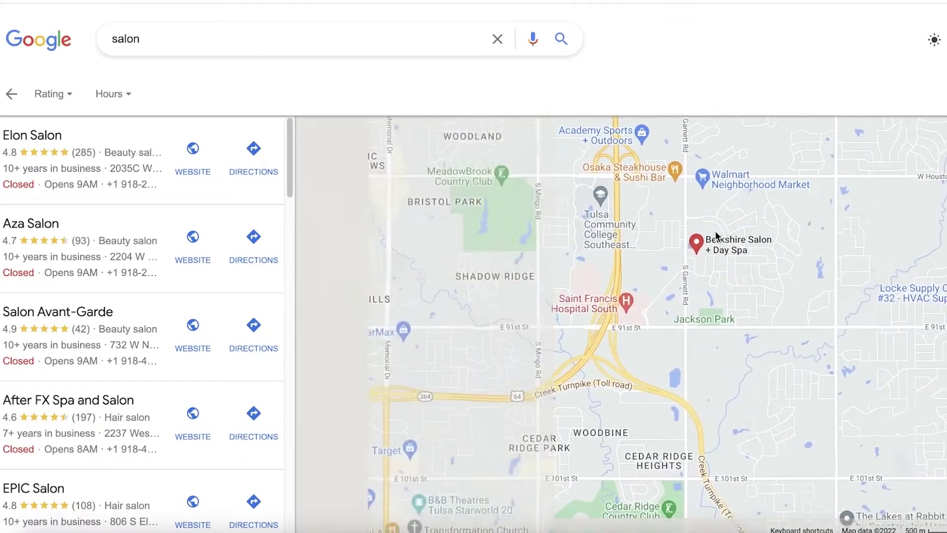
scroll(715, 231, up, 3)
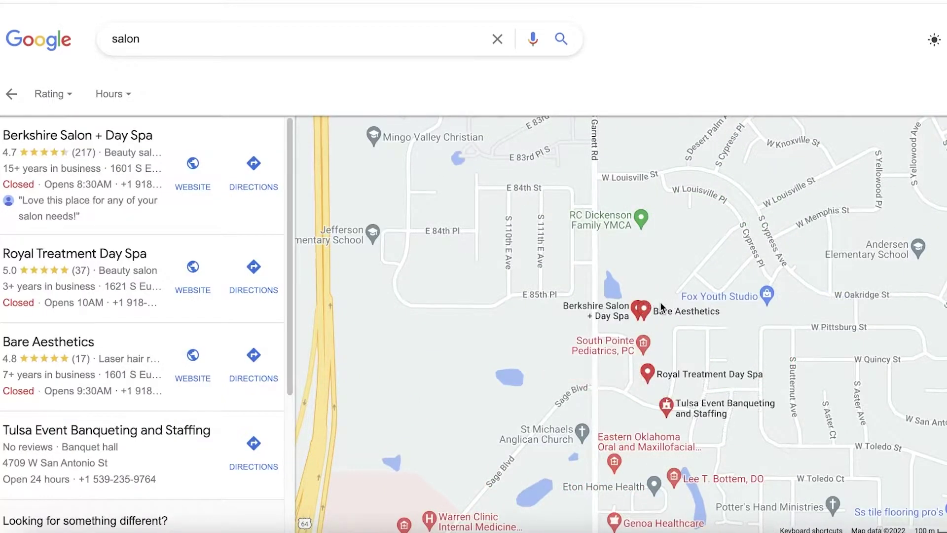
Step: Open Bare Aesthetics' details, scroll through its card, and follow its 'Own this business?' link
click(661, 313)
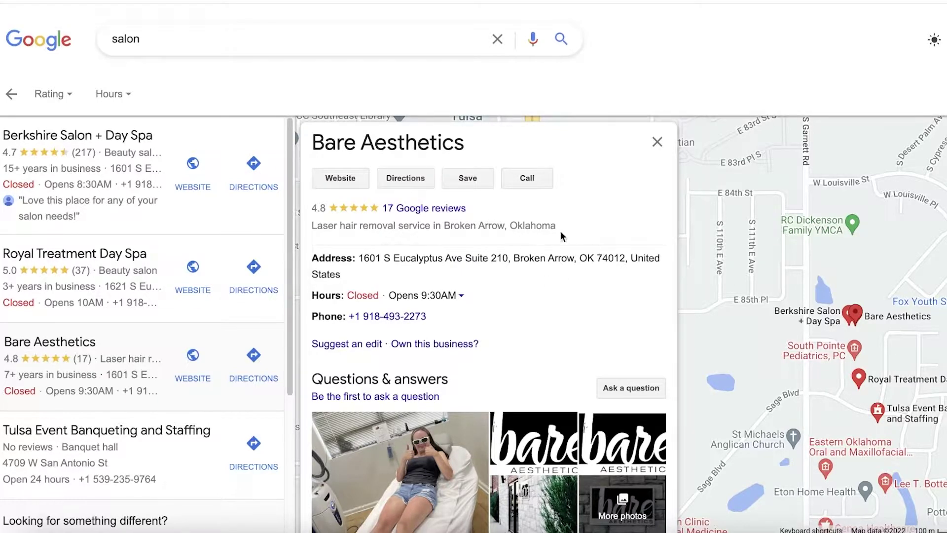
scroll(582, 230, down, 1)
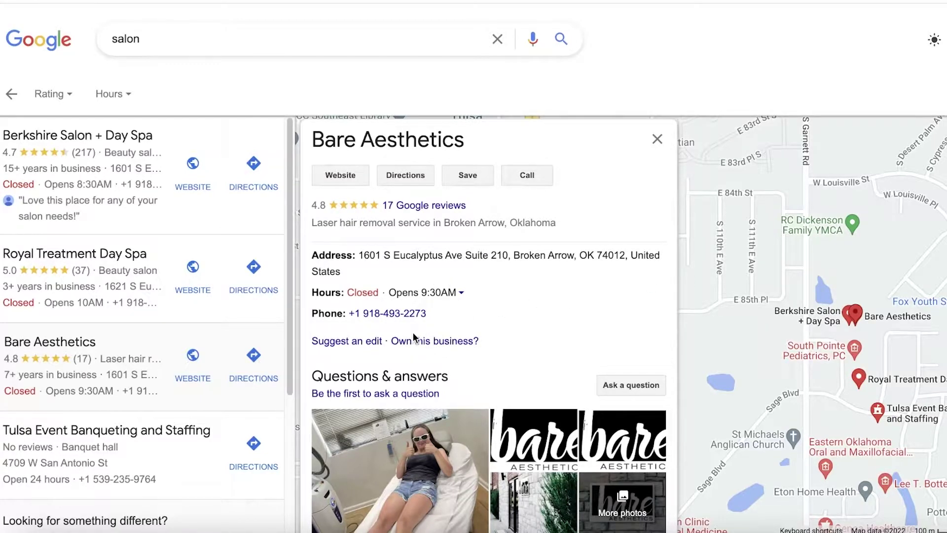
scroll(412, 335, down, 1)
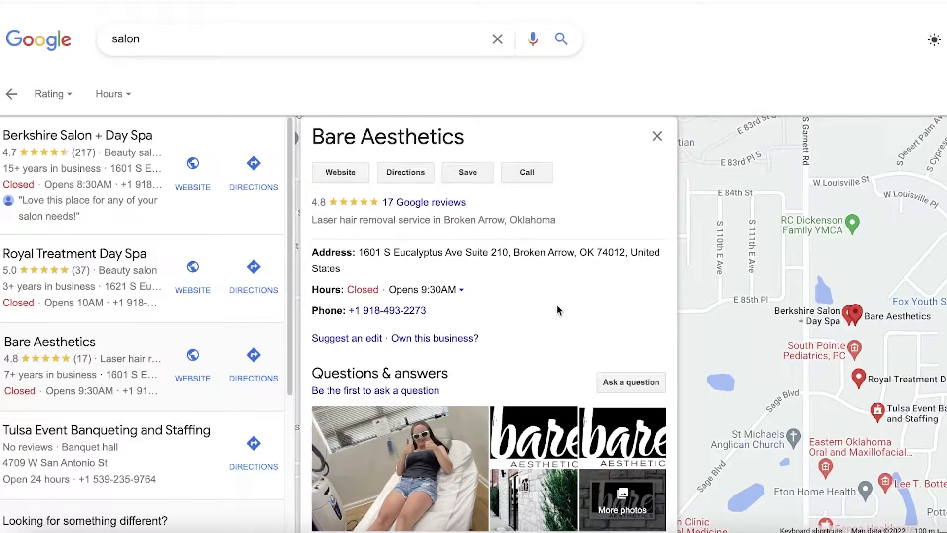
click(436, 341)
Step: Start the Bare Aesthetics ownership claim and read the notice that someone else manages the profile
click(435, 340)
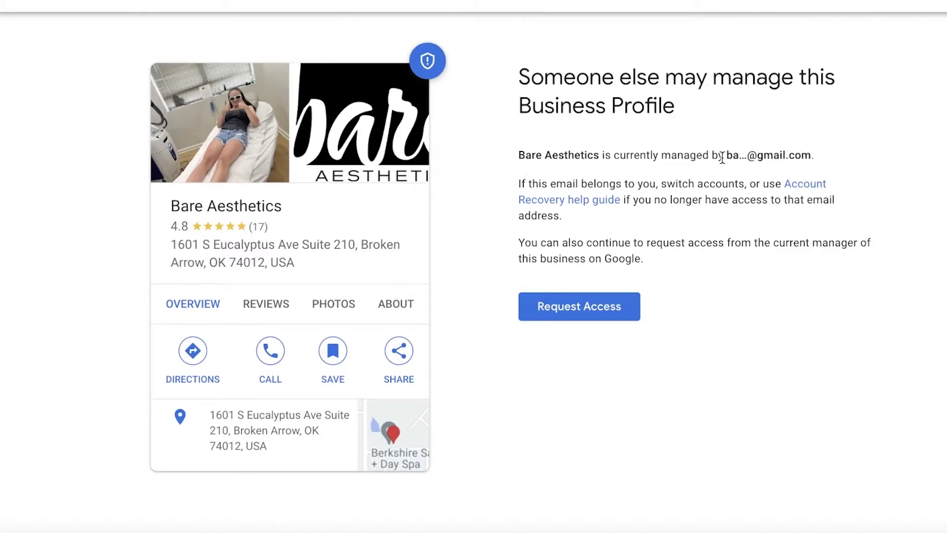
drag(726, 156, 810, 153)
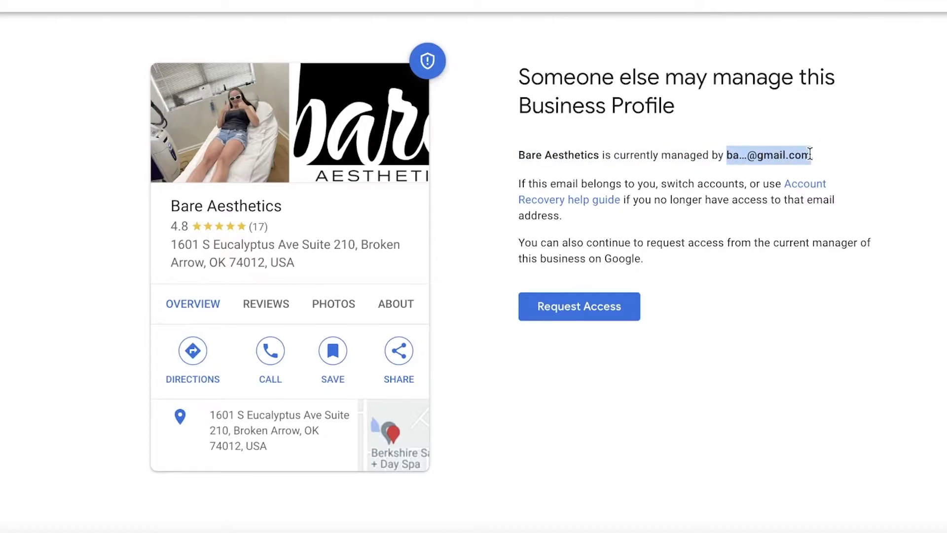
click(791, 156)
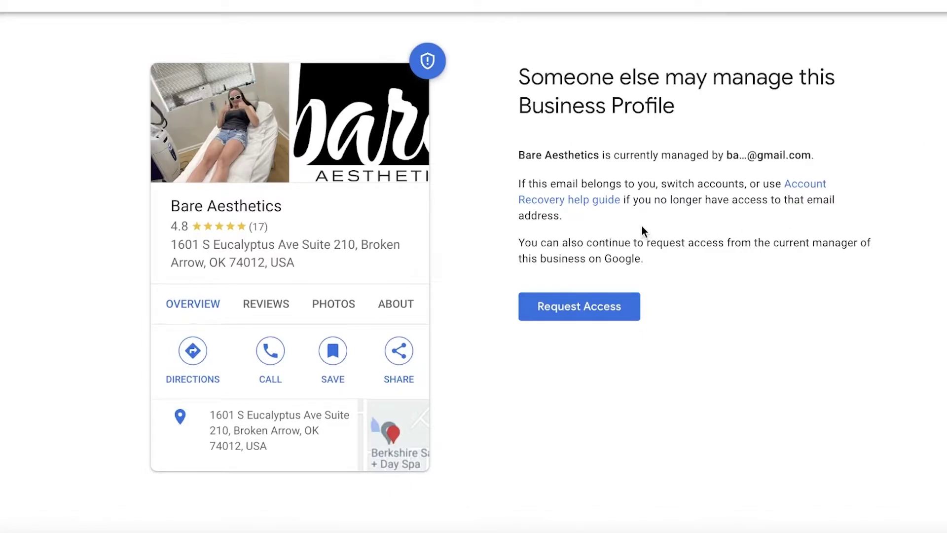
Step: Request Ownership-level access to Bare Aesthetics from its manager, giving the relationship as Owner
click(603, 320)
click(666, 278)
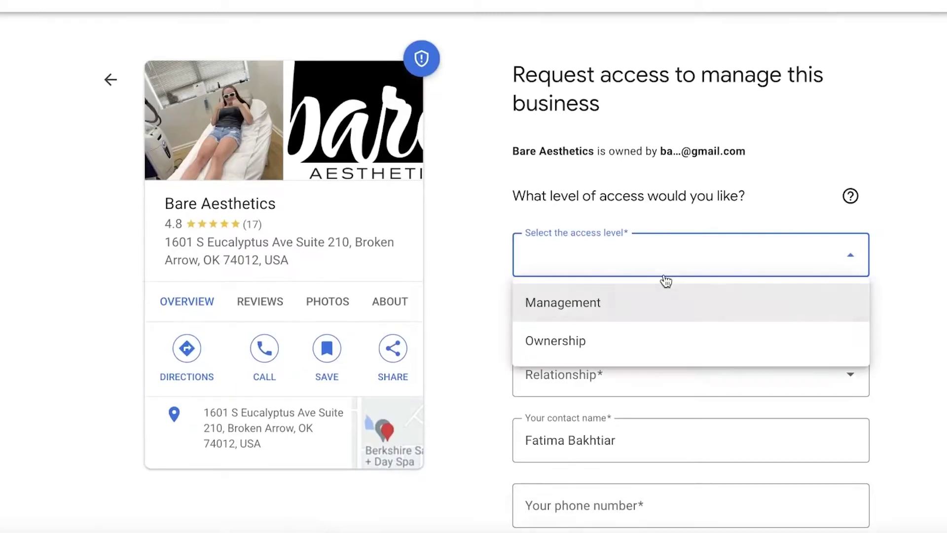
scroll(587, 296, down, 1)
click(587, 298)
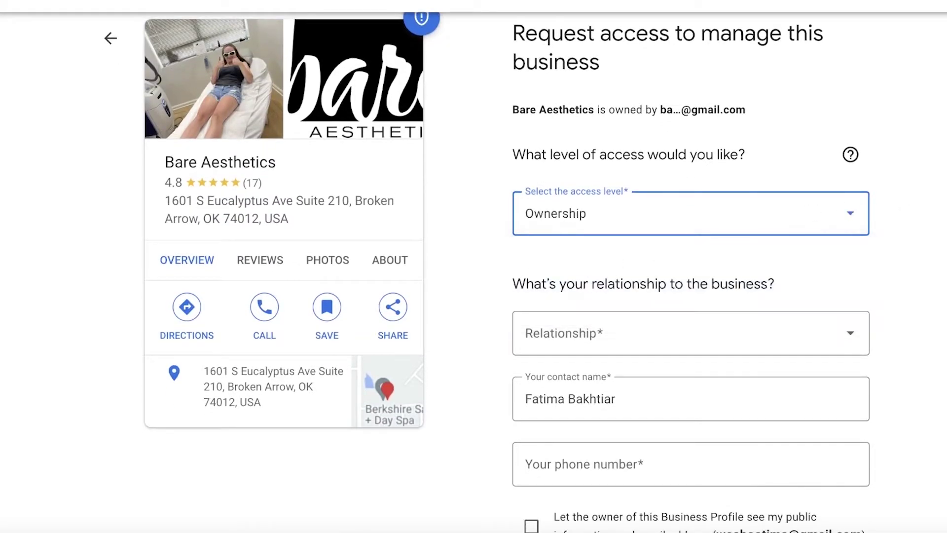
click(582, 242)
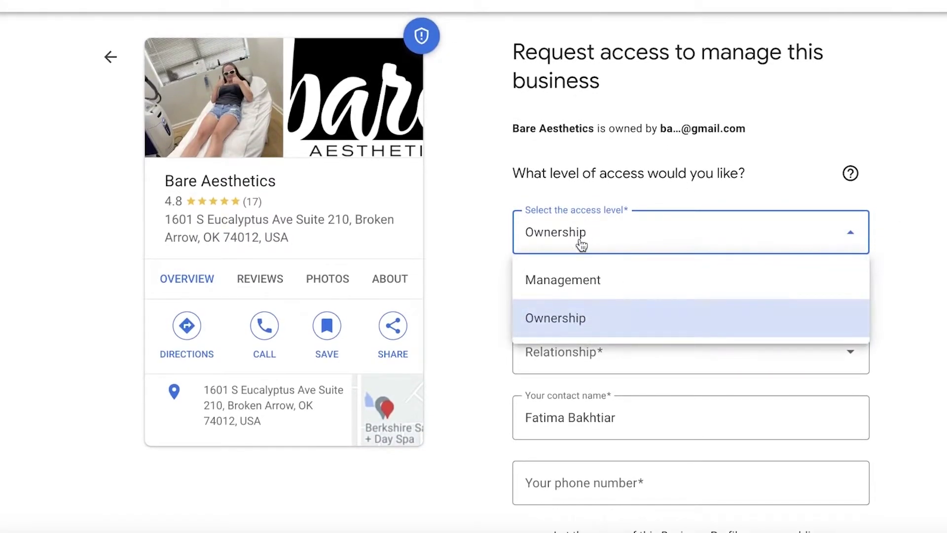
click(541, 327)
scroll(690, 313, down, 1)
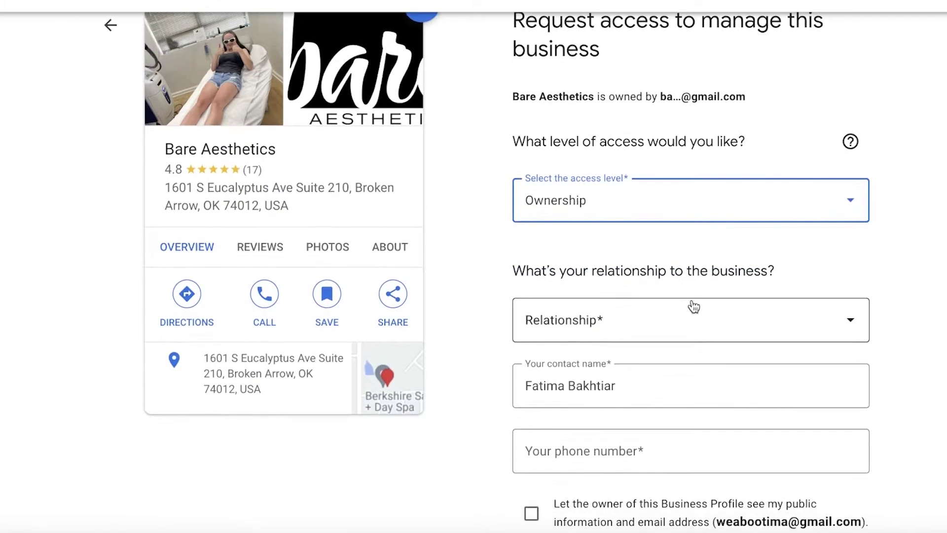
click(569, 326)
scroll(839, 275, down, 2)
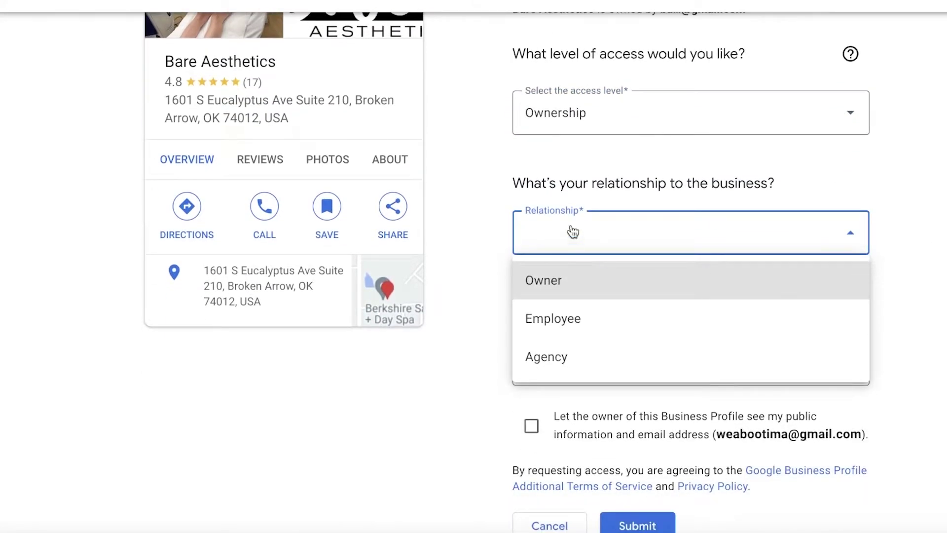
click(557, 284)
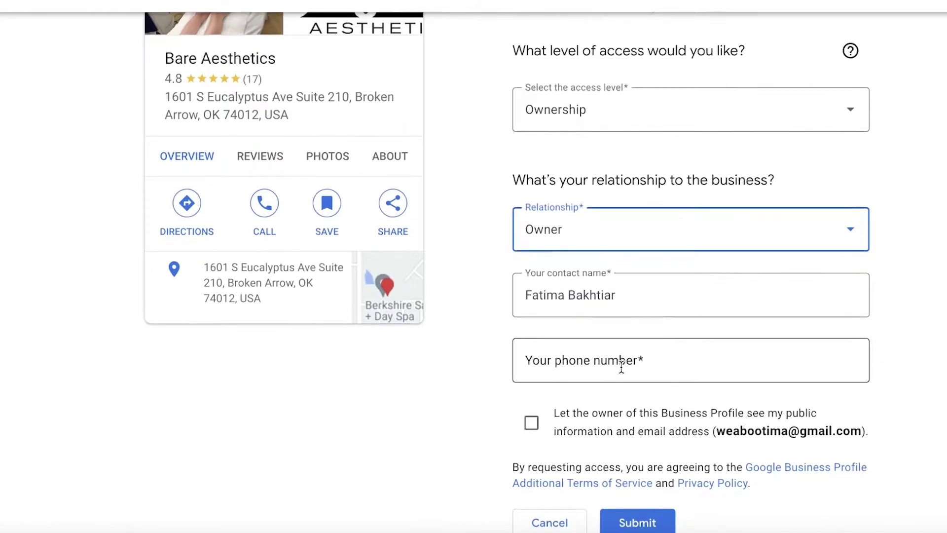
scroll(582, 410, down, 1)
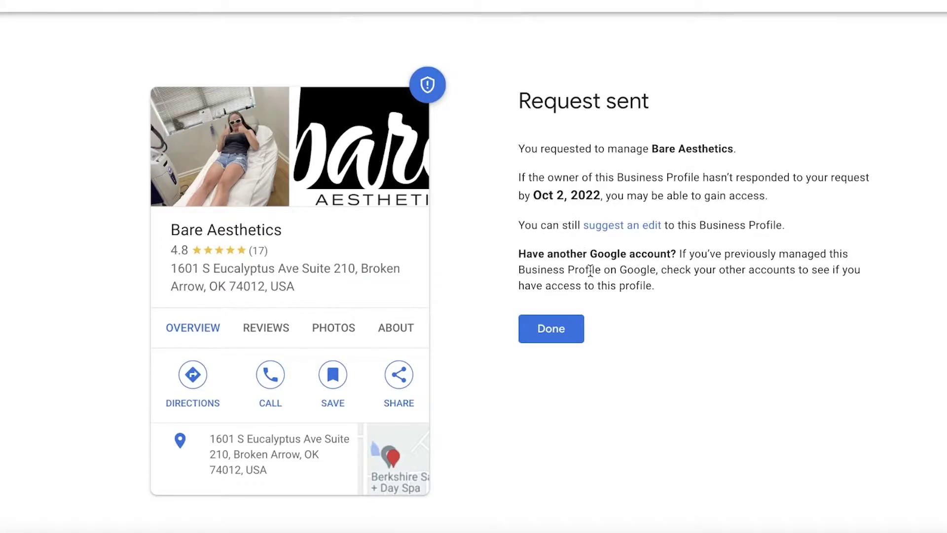
Step: Finish the Bare Aesthetics ownership request with Done on the Request sent page
click(548, 327)
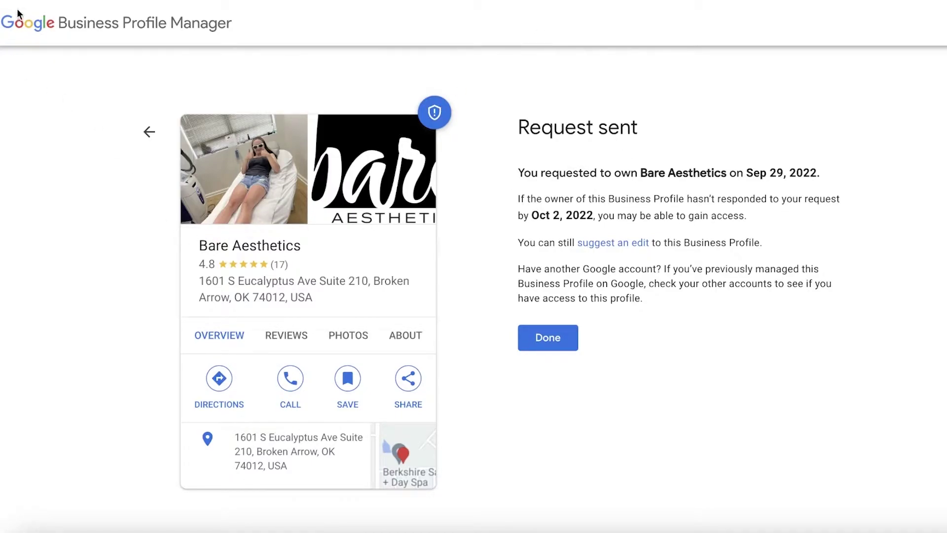
Step: Return to the Business Profile Manager list of two businesses, then go to a new Google homepage tab
click(27, 22)
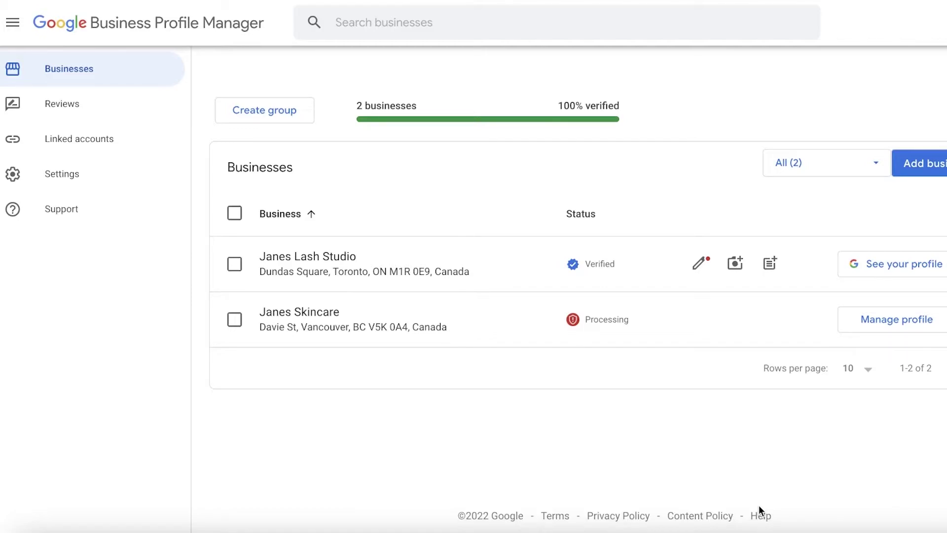
click(98, 20)
click(61, 29)
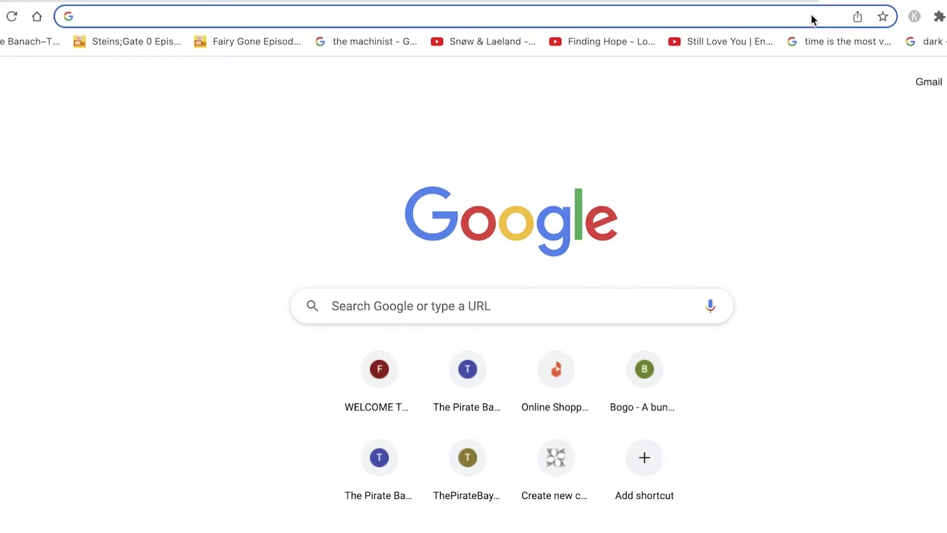
Step: Search Google for the 'shoe store' suggestion to list local shoe shops on a map
text(s)
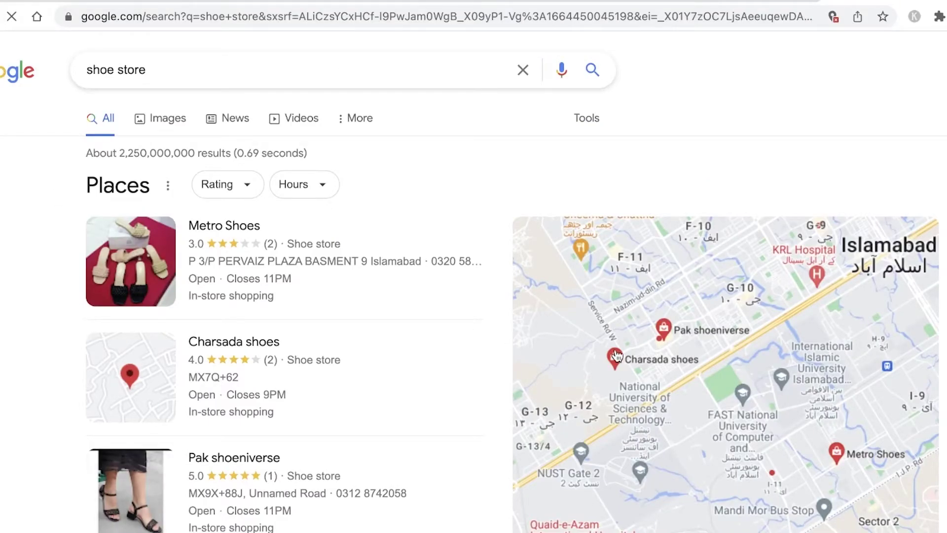
click(614, 348)
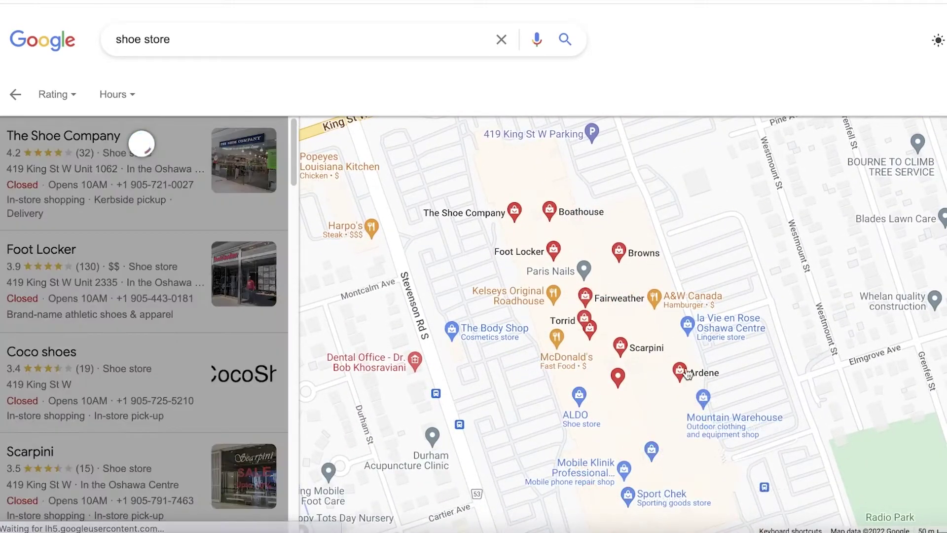
Step: Open the Ardene store's details card on the map, review it, then close it
click(679, 371)
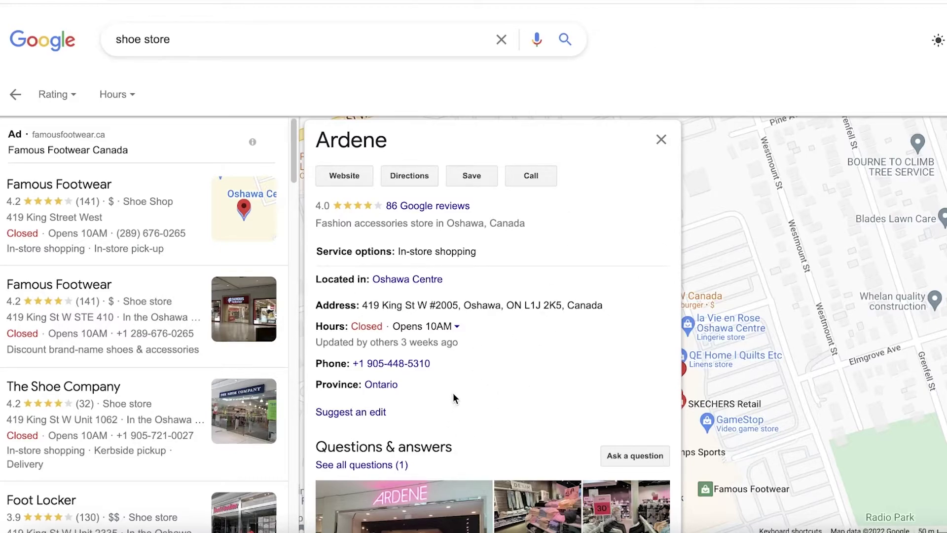
scroll(441, 419, down, 1)
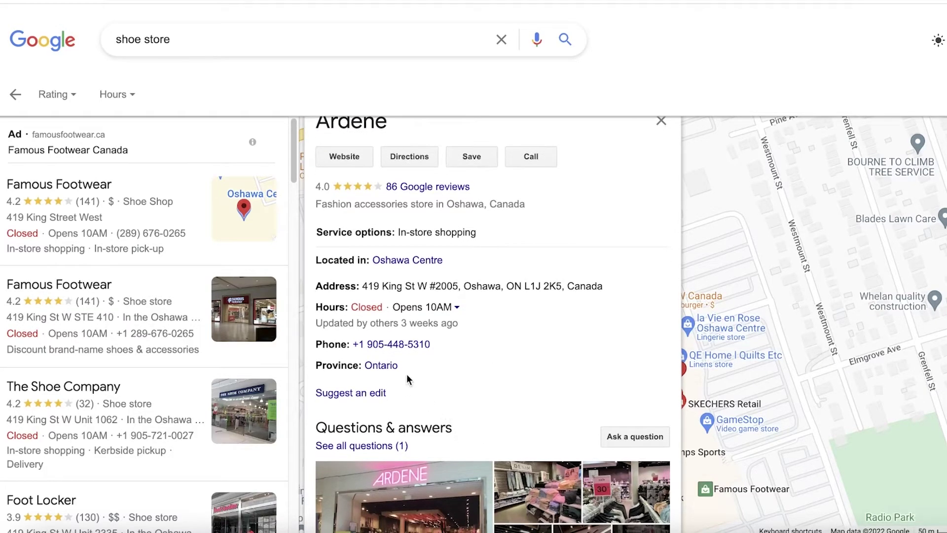
scroll(439, 397, up, 1)
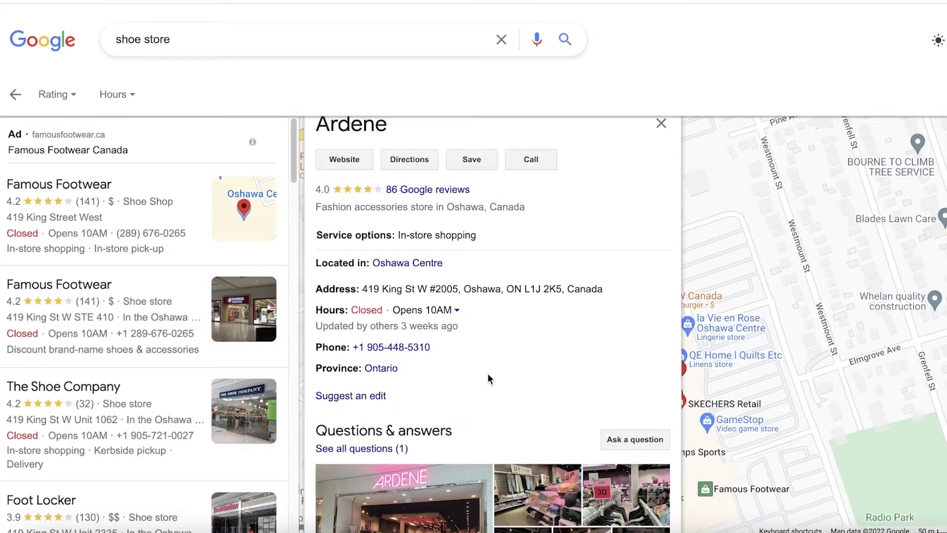
scroll(488, 374, up, 1)
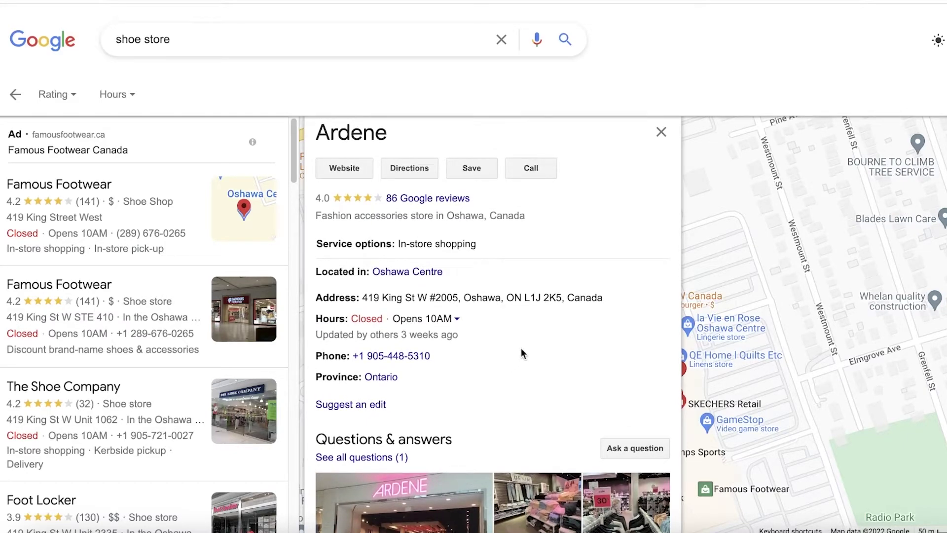
click(663, 134)
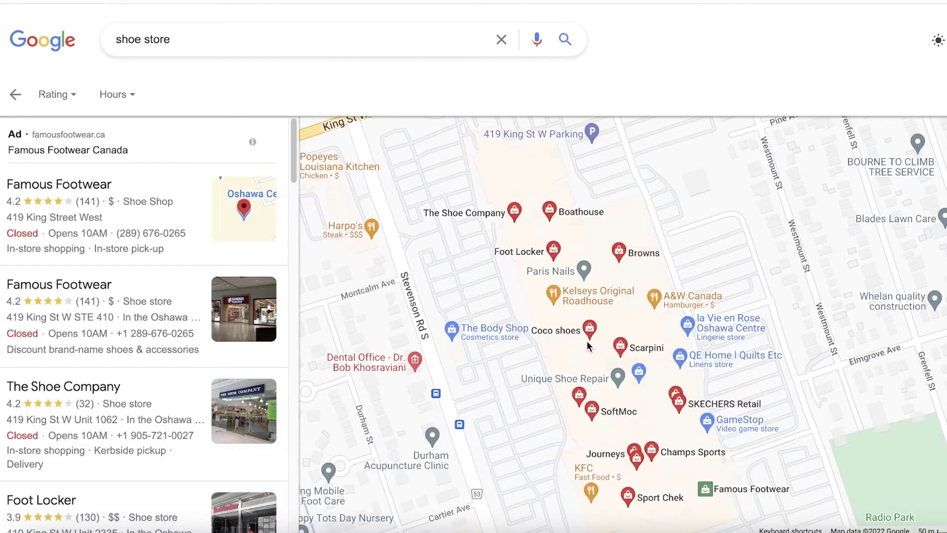
Step: Pan to more mall stores, open Foot Locker, then switch to The Shoe Company's details
drag(590, 348, 659, 300)
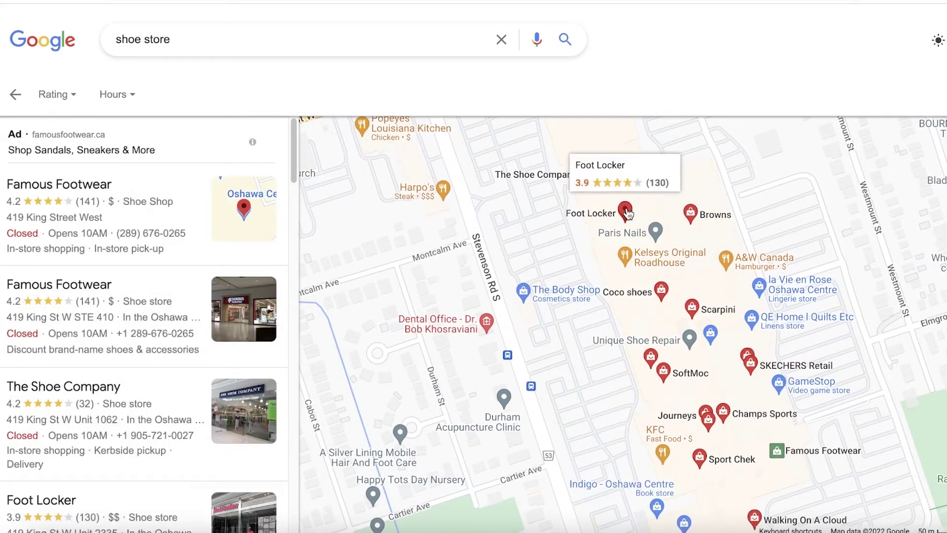
click(625, 213)
scroll(620, 276, down, 1)
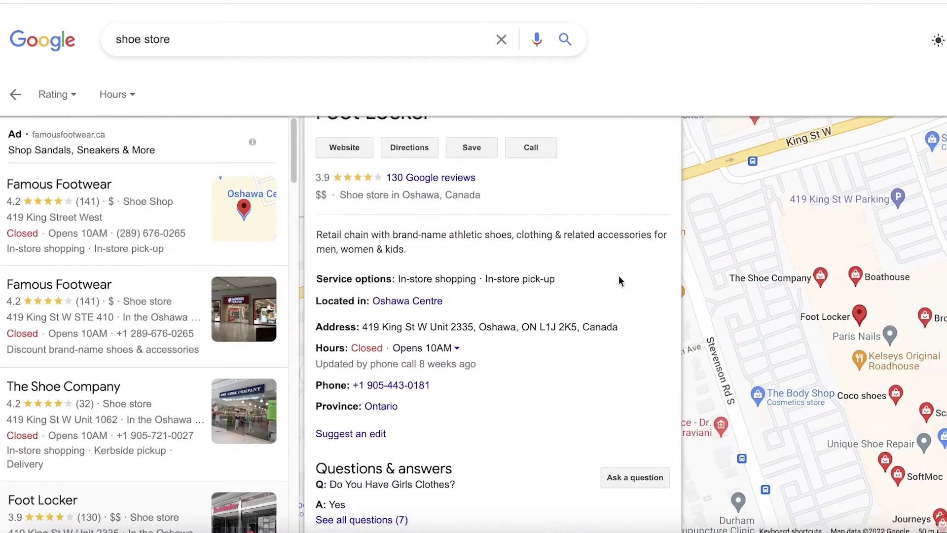
click(820, 276)
scroll(659, 163, down, 5)
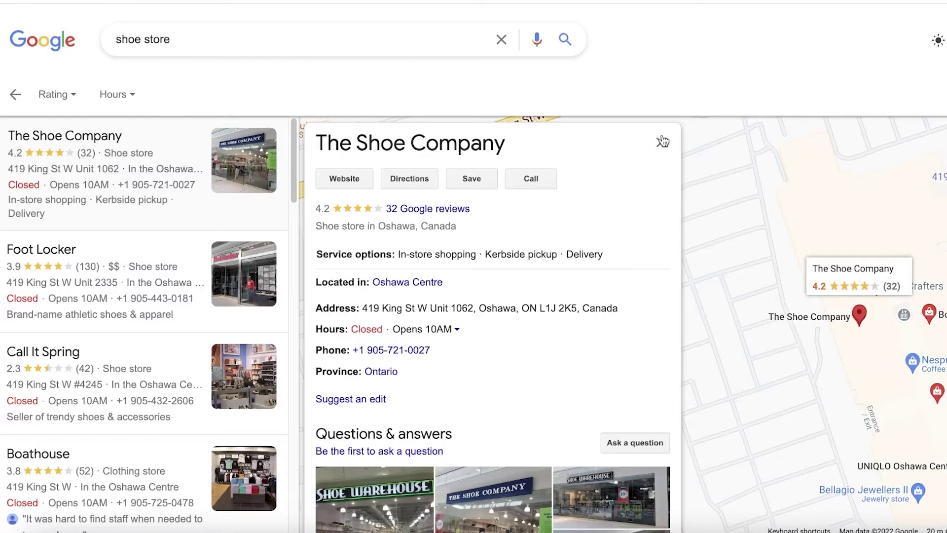
Step: Close The Shoe Company card, zoom out northward, and open shoey footsy and bootsy's details
click(662, 141)
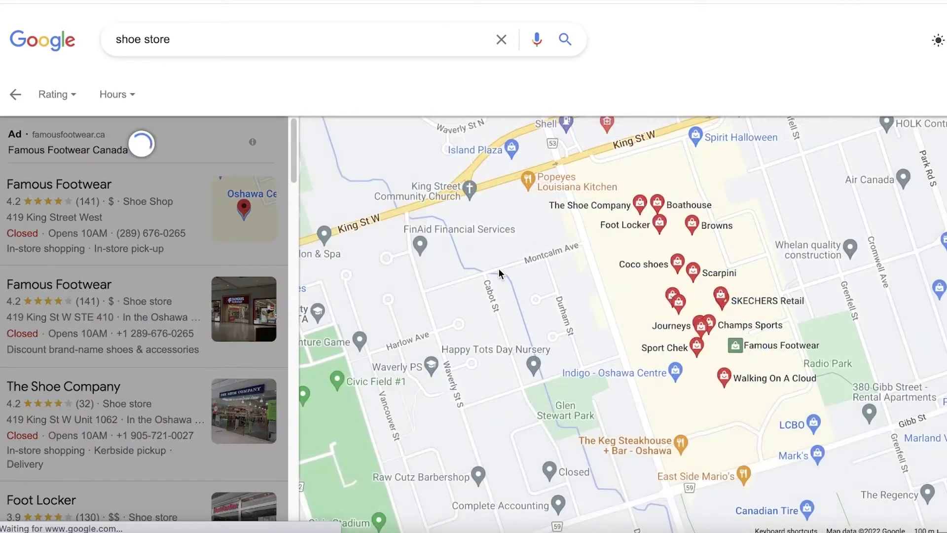
scroll(498, 268, down, 3)
drag(498, 268, 490, 344)
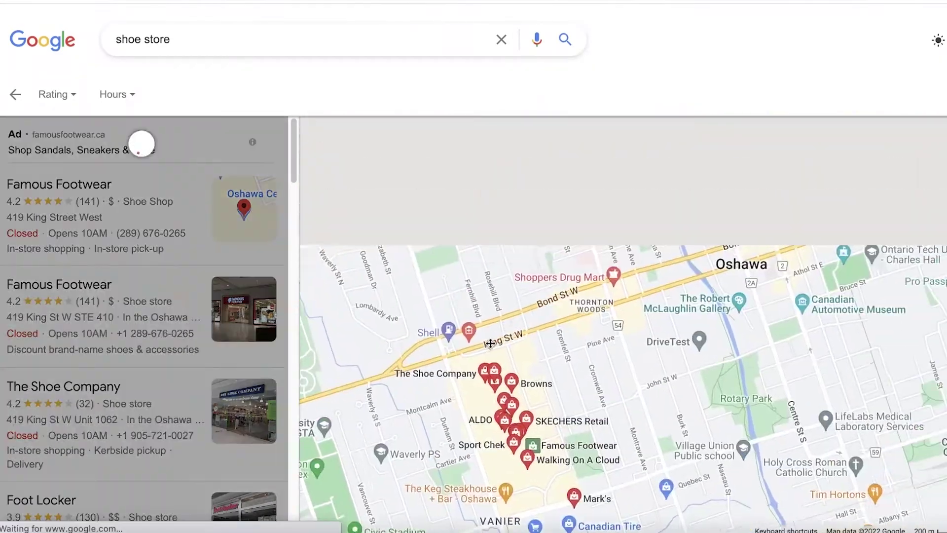
scroll(473, 333, down, 5)
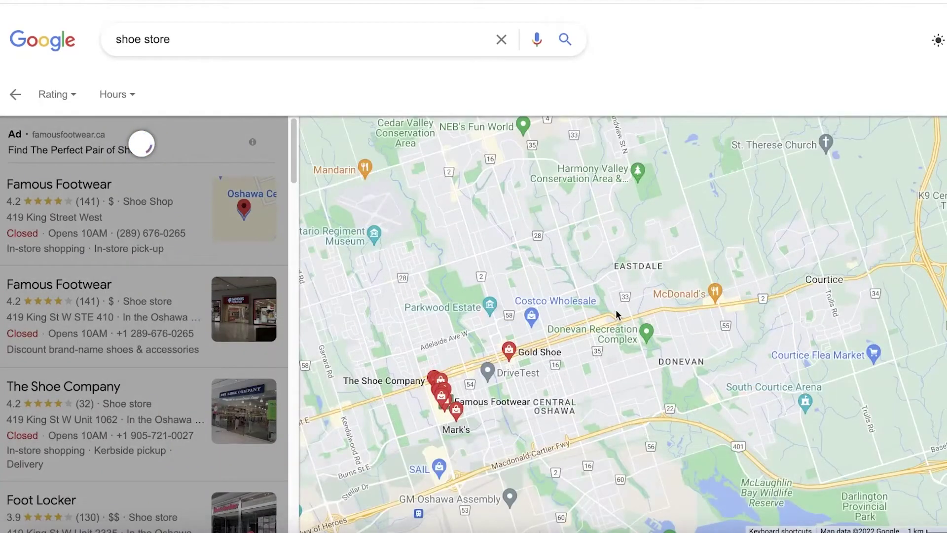
scroll(591, 326, down, 3)
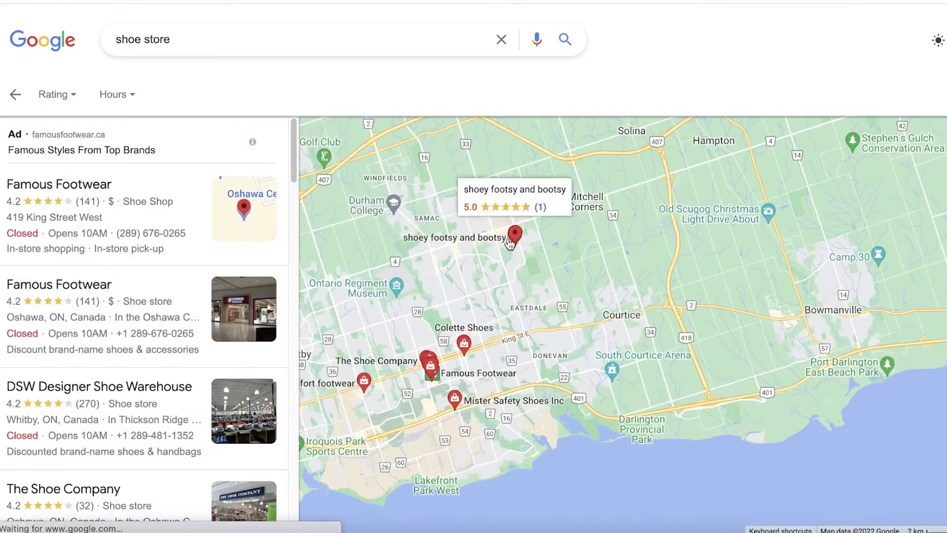
click(512, 235)
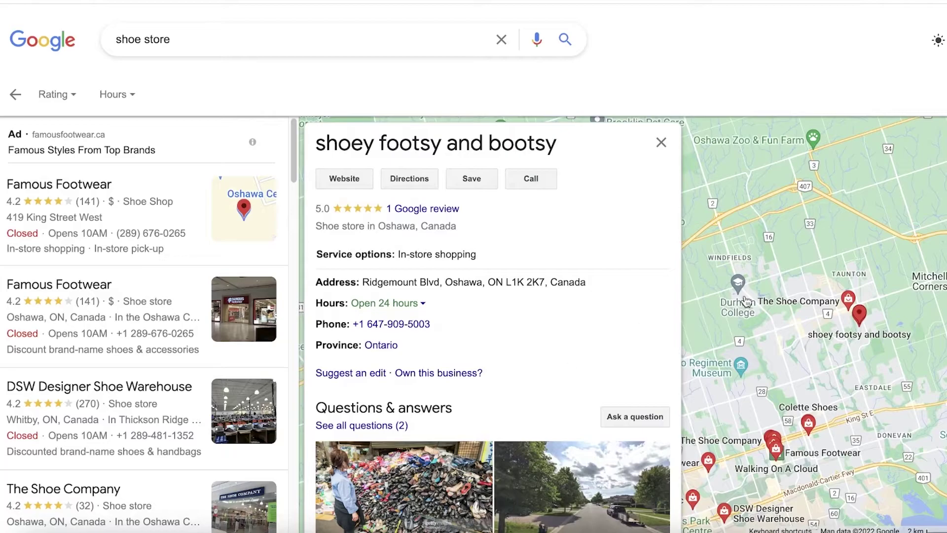
Step: Zoom back in around the shoey footsy and bootsy shop's neighbourhood
scroll(746, 301, up, 4)
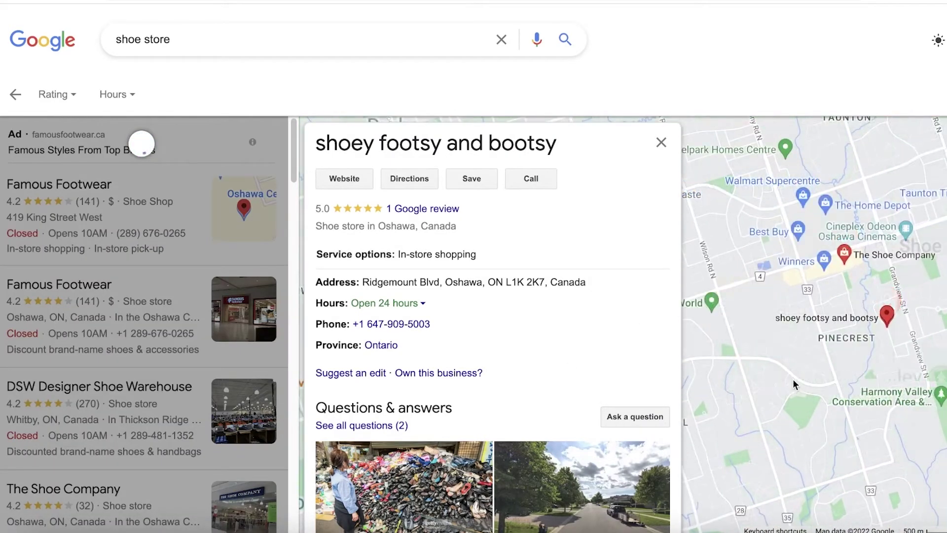
scroll(792, 377, up, 4)
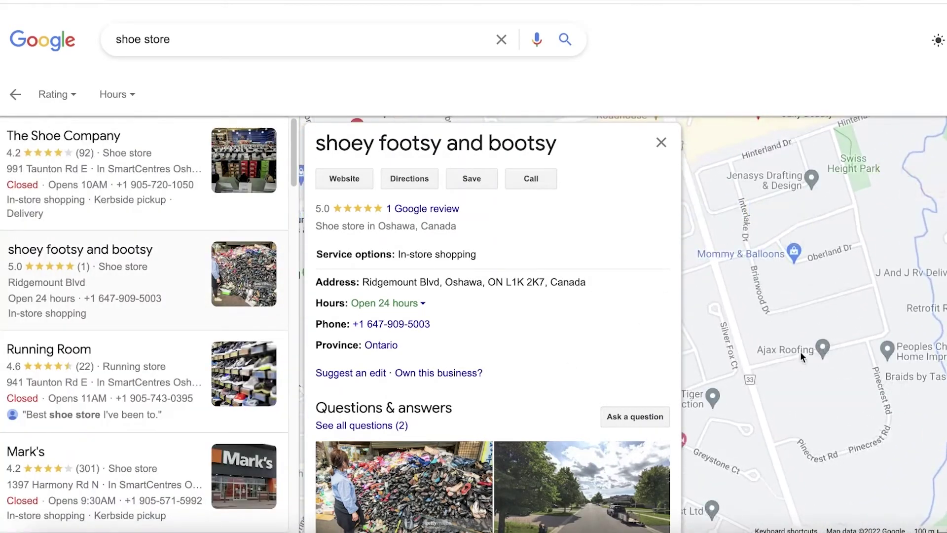
drag(854, 293, 743, 254)
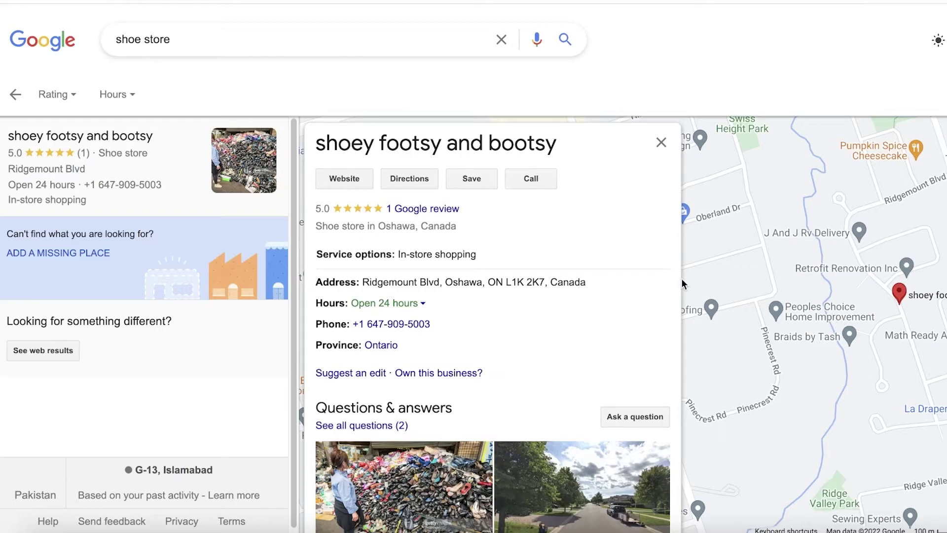
scroll(814, 261, up, 3)
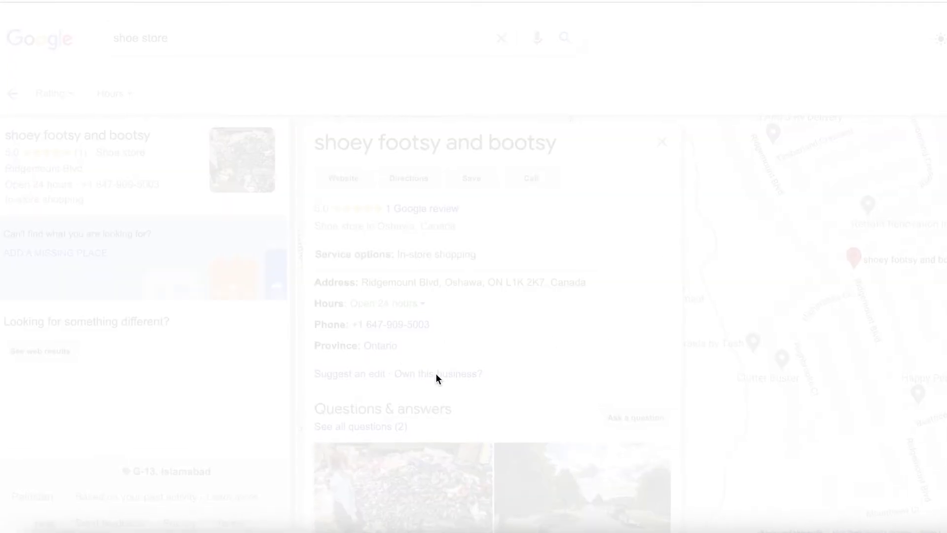
click(436, 372)
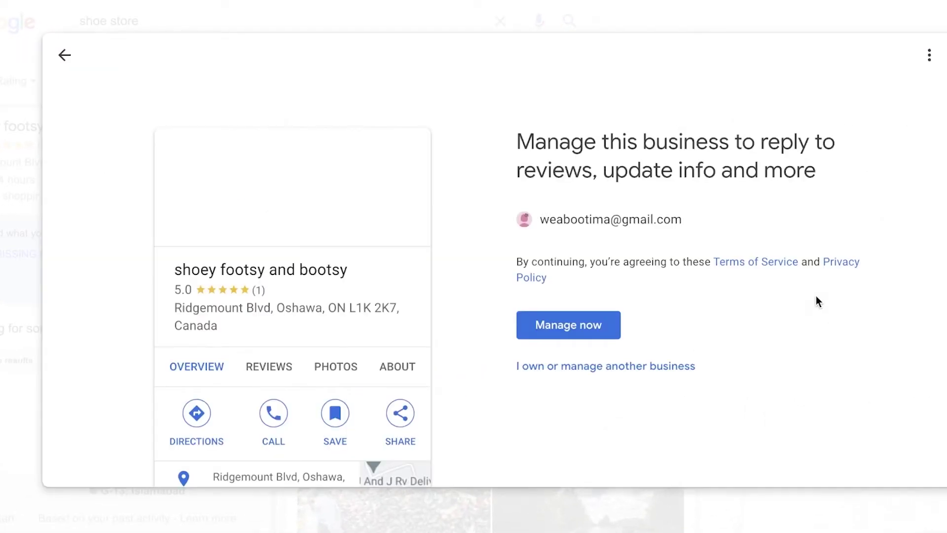
scroll(916, 116, down, 2)
scroll(884, 156, up, 2)
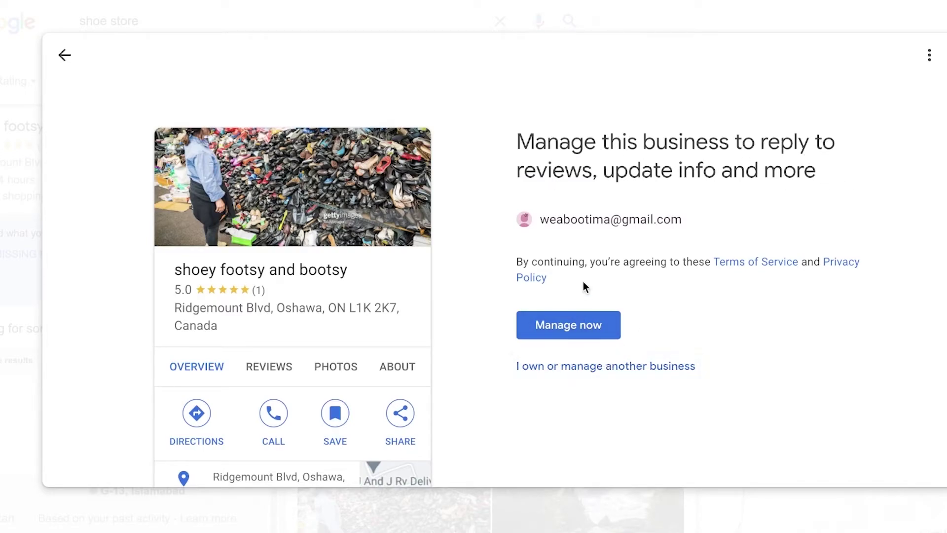
key(Escape)
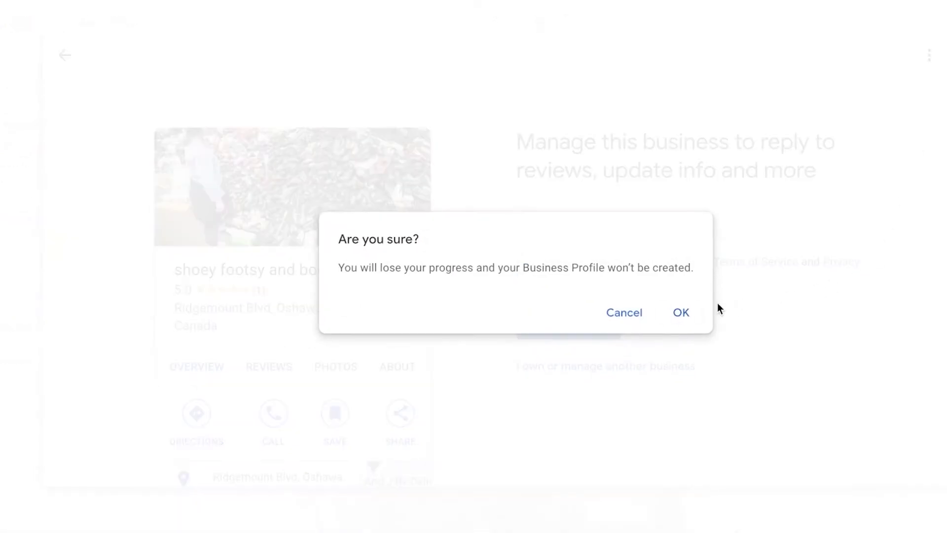
click(635, 315)
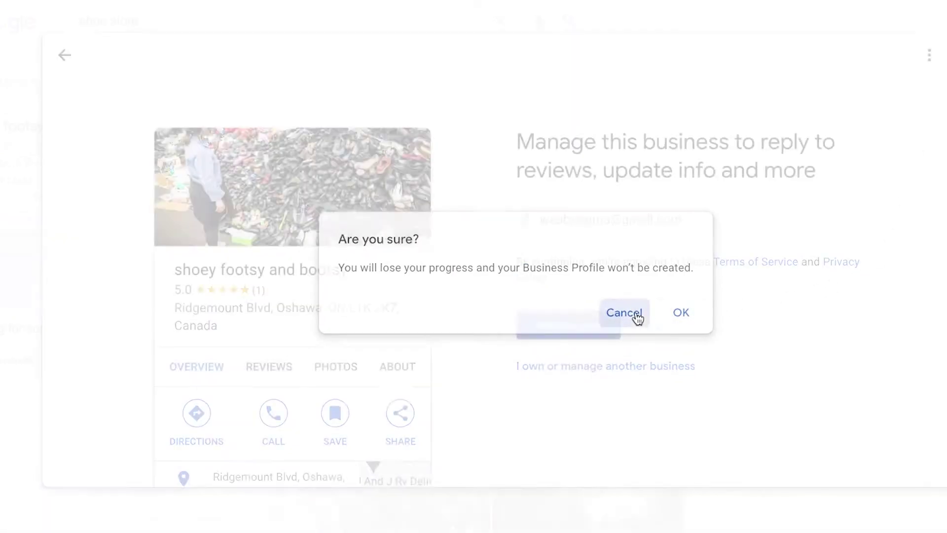
key(Escape)
click(691, 324)
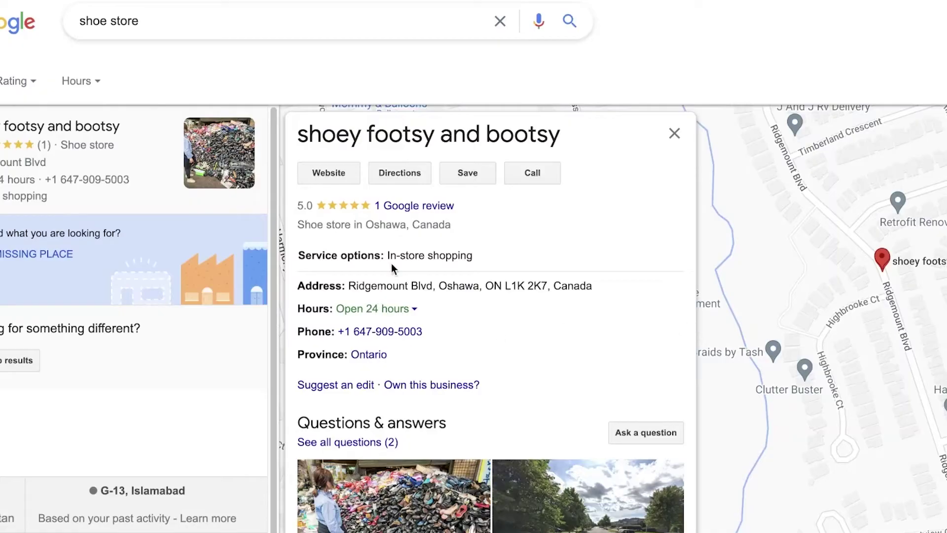
scroll(848, 295, up, 2)
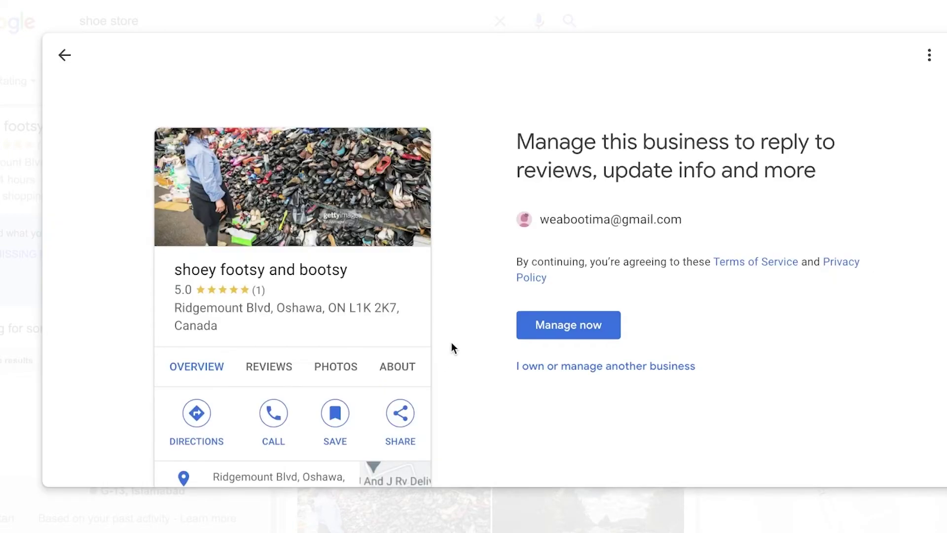
Step: Leave the shoey footsy and bootsy card and zoom out to the 2 km shoe store results
click(566, 324)
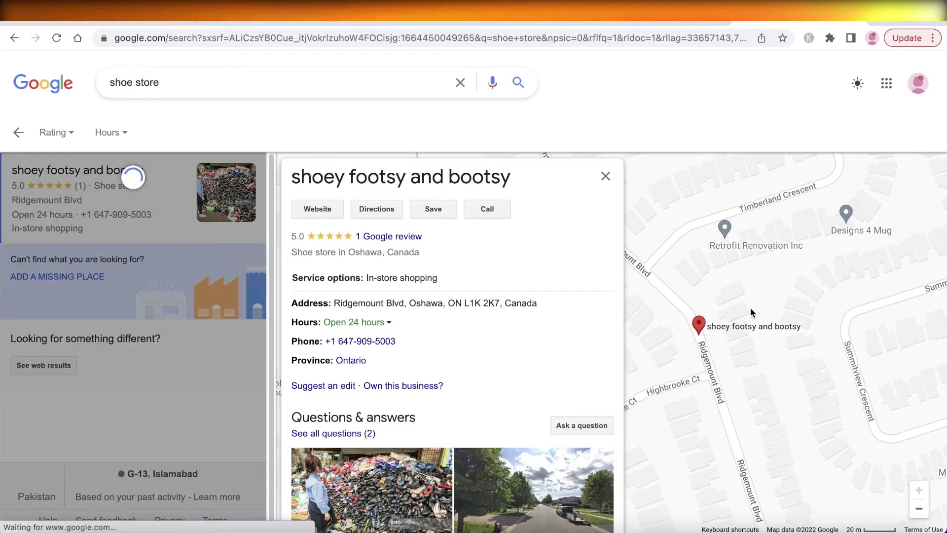
drag(719, 364, 737, 346)
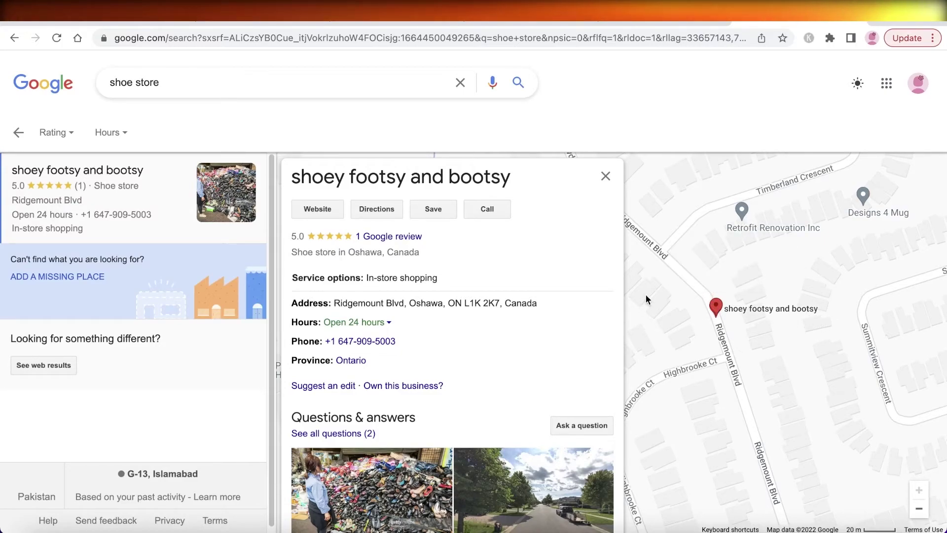
scroll(649, 289, down, 10)
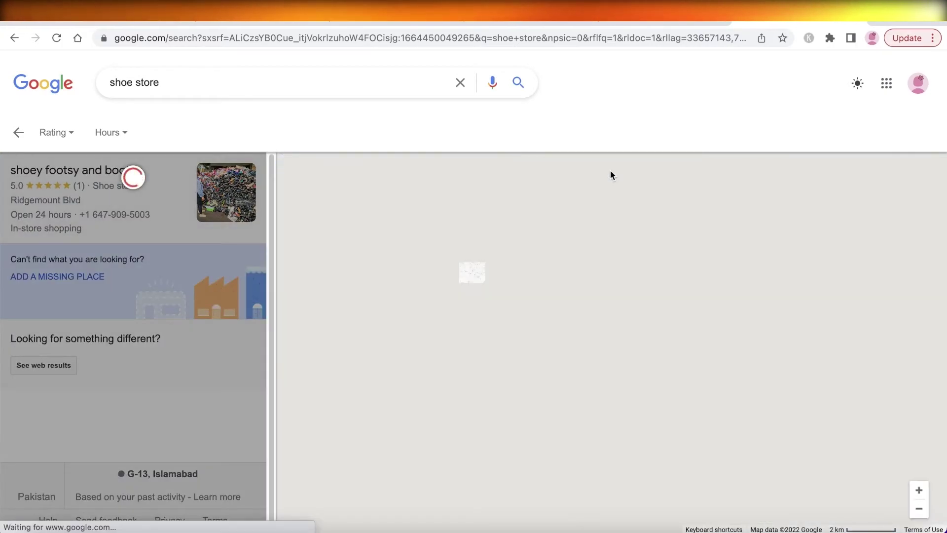